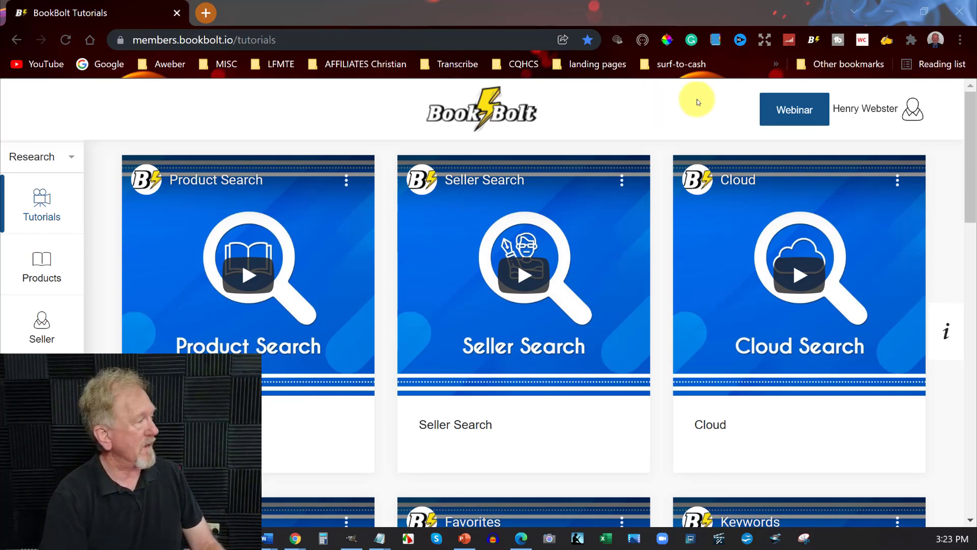
Open Book Bolt Designer from the account options and log in to the design panel with the prefilled credentials
left_click(876, 109)
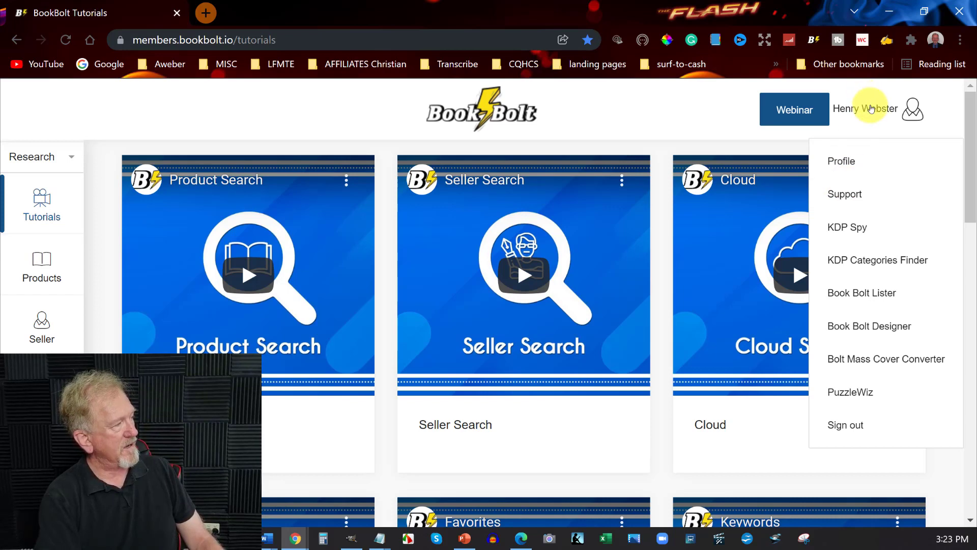
left_click(835, 327)
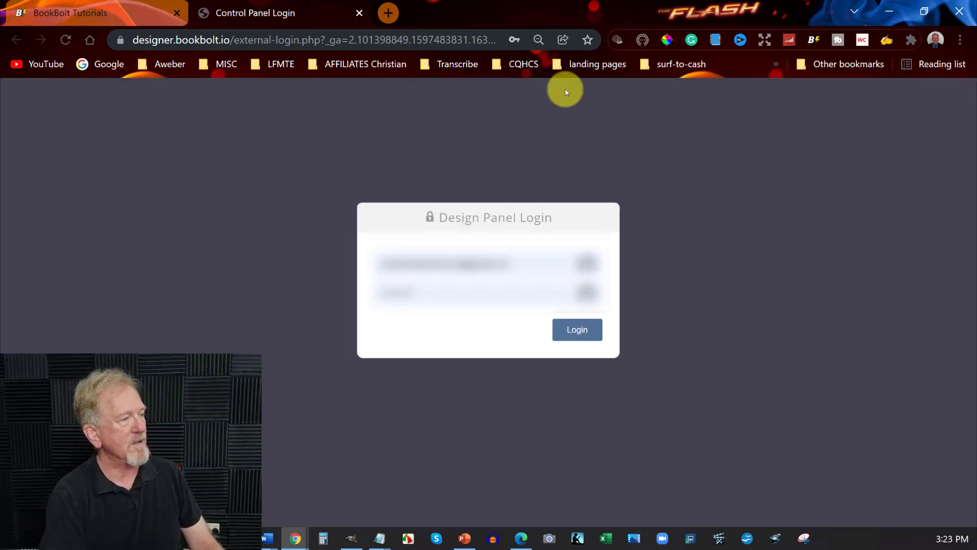
left_click(572, 330)
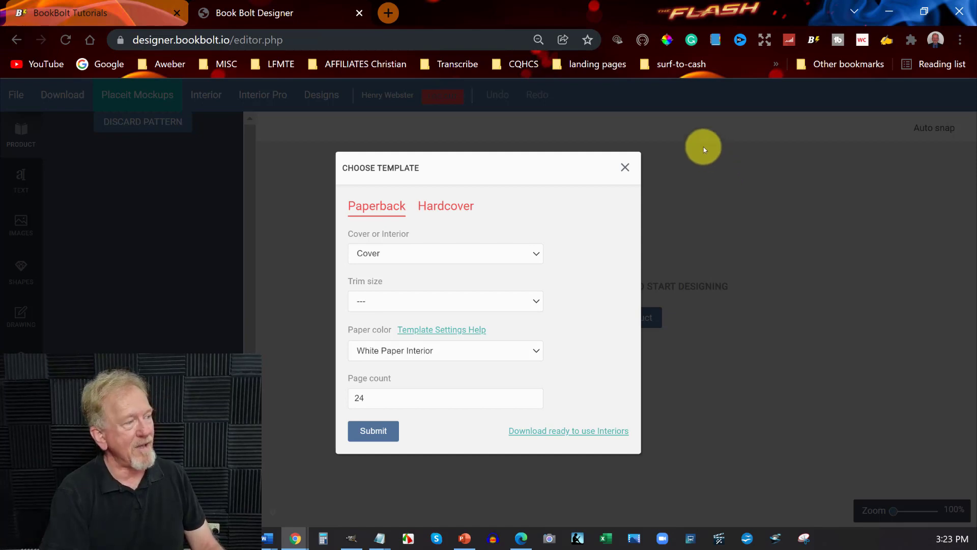
Create a hardcover template with 6 x 9 in trim size, Black & White - White Paper interior and 401 pages
left_click(456, 210)
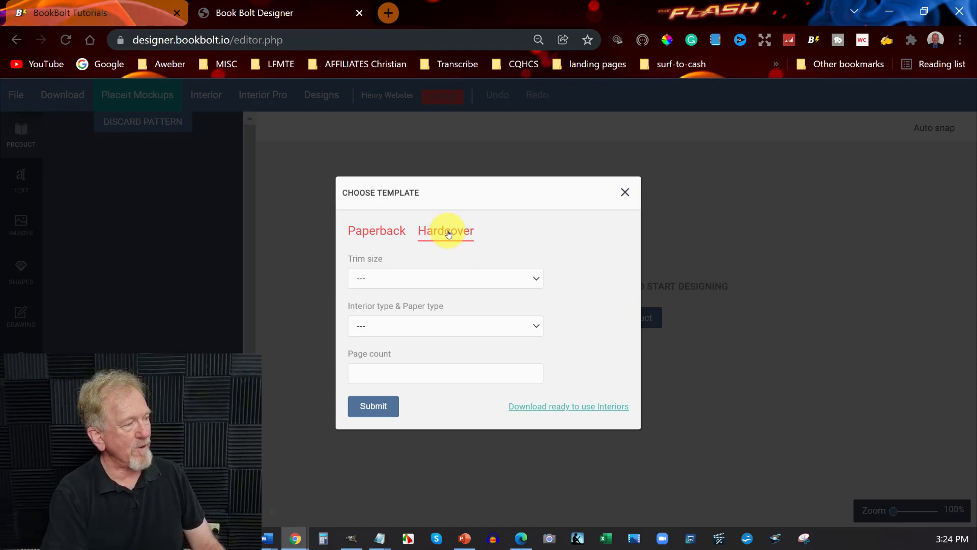
left_click(536, 278)
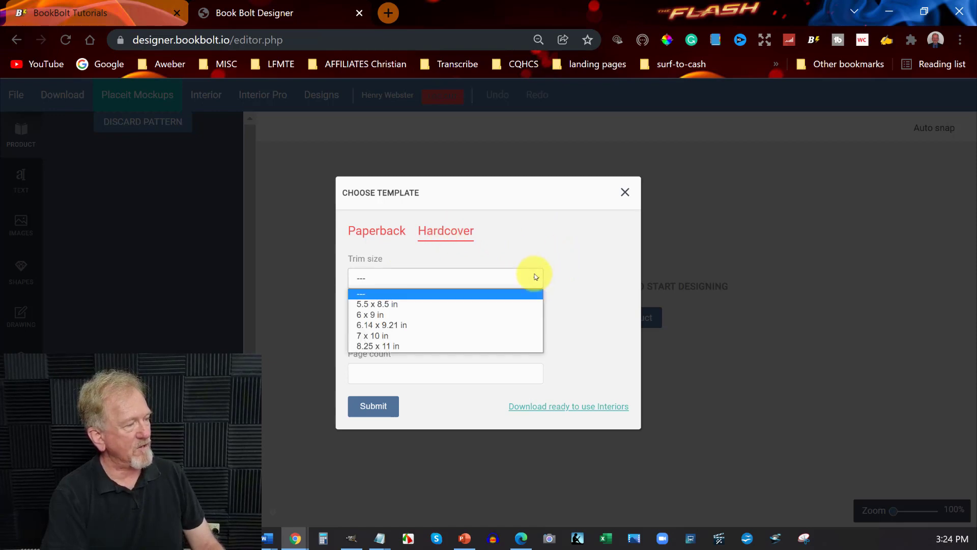
left_click(373, 315)
left_click(535, 328)
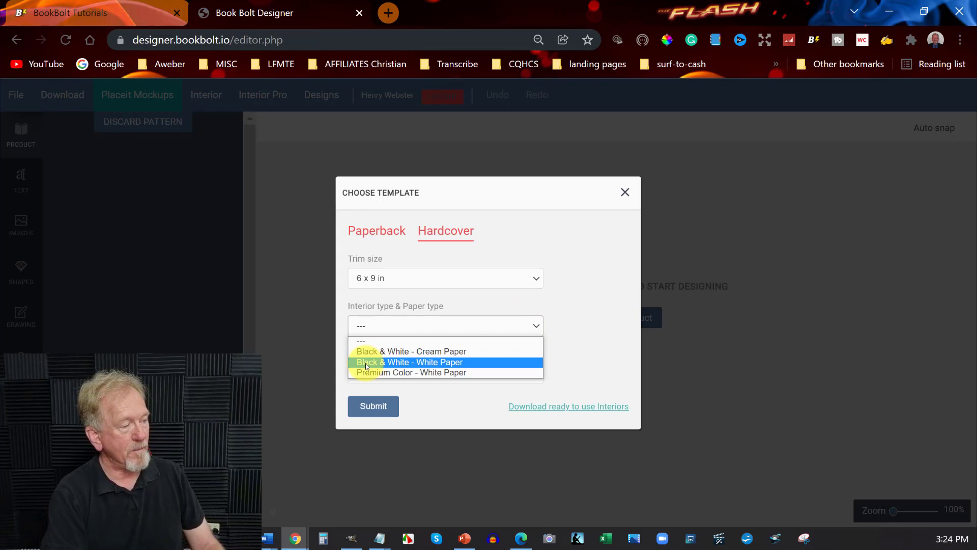
left_click(367, 363)
left_click(373, 376)
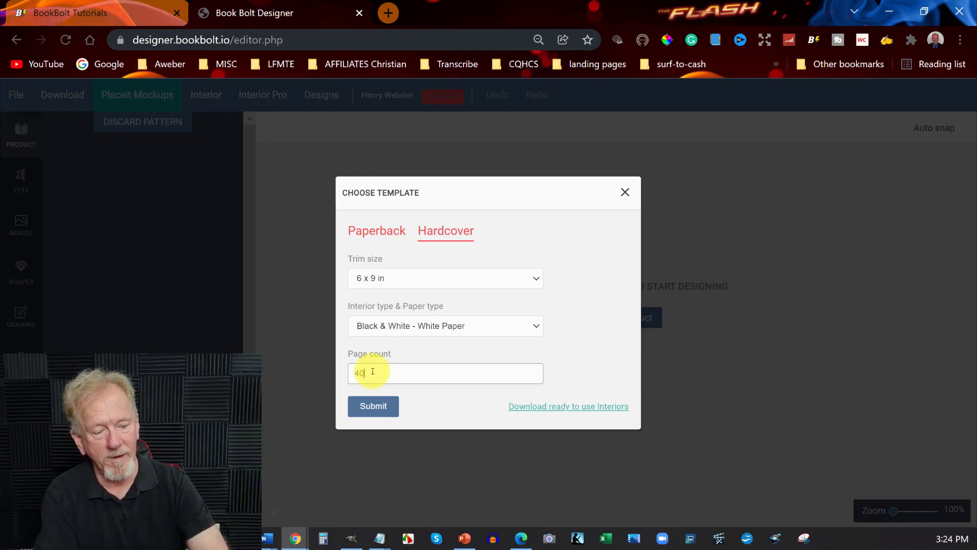
type("1")
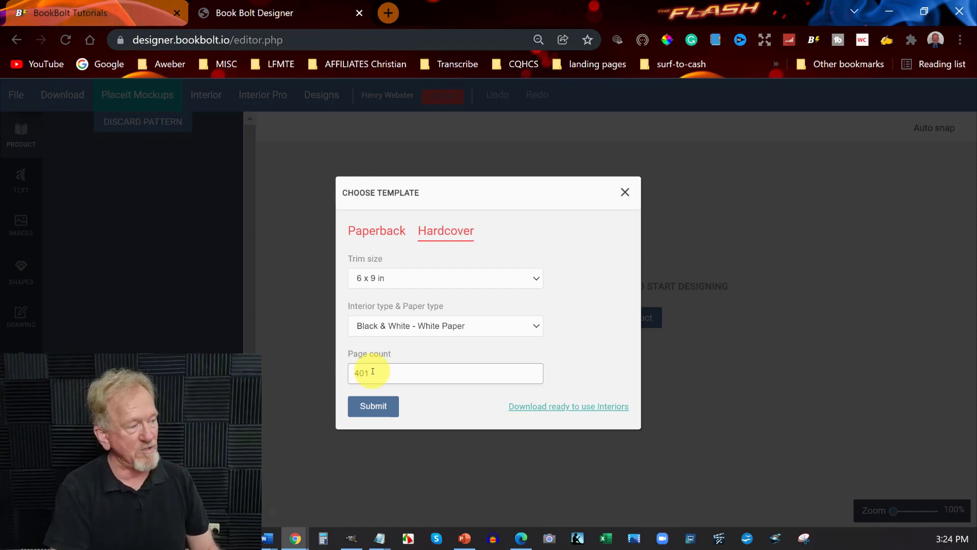
left_click(375, 407)
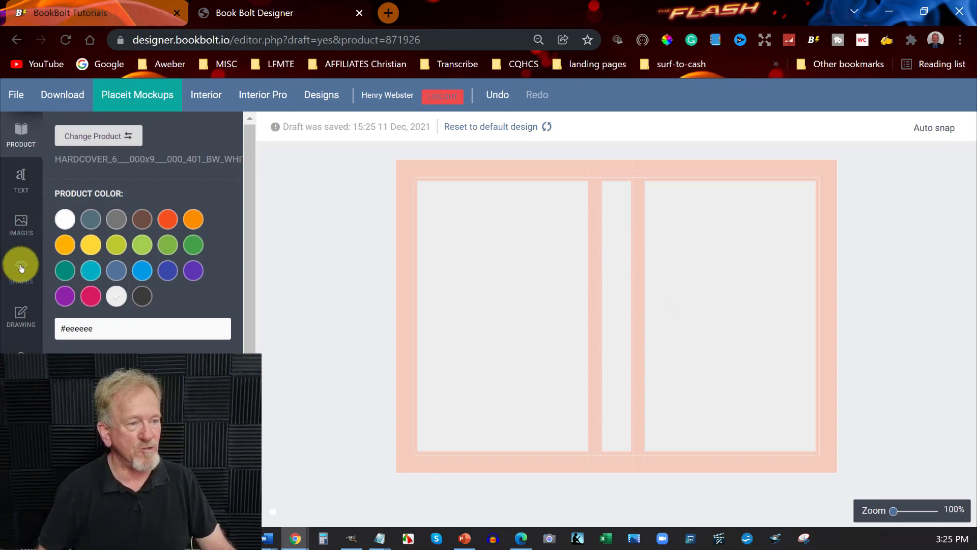
Add a black rectangle shape to the cover, then enlarge and position it to fill the whole template
left_click(21, 267)
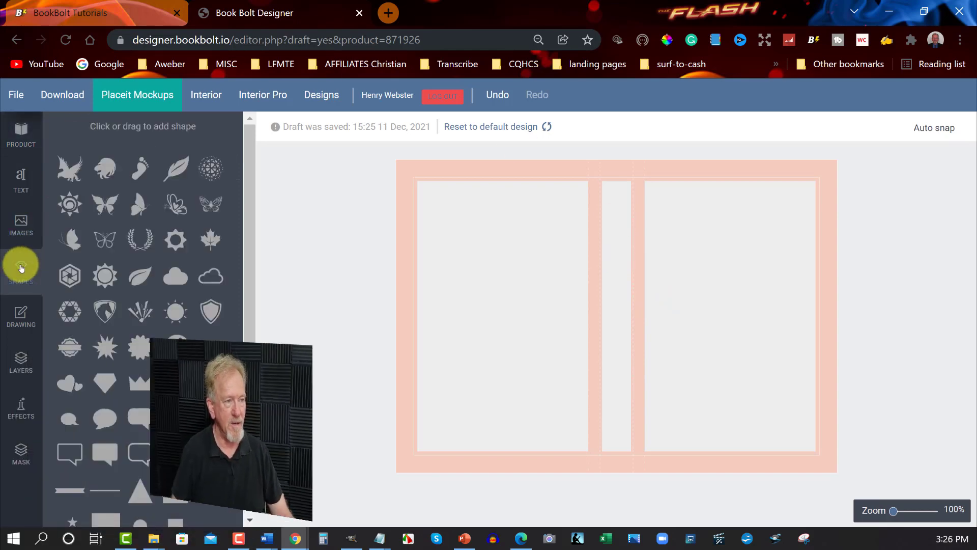
scroll(92, 407, "down", 1)
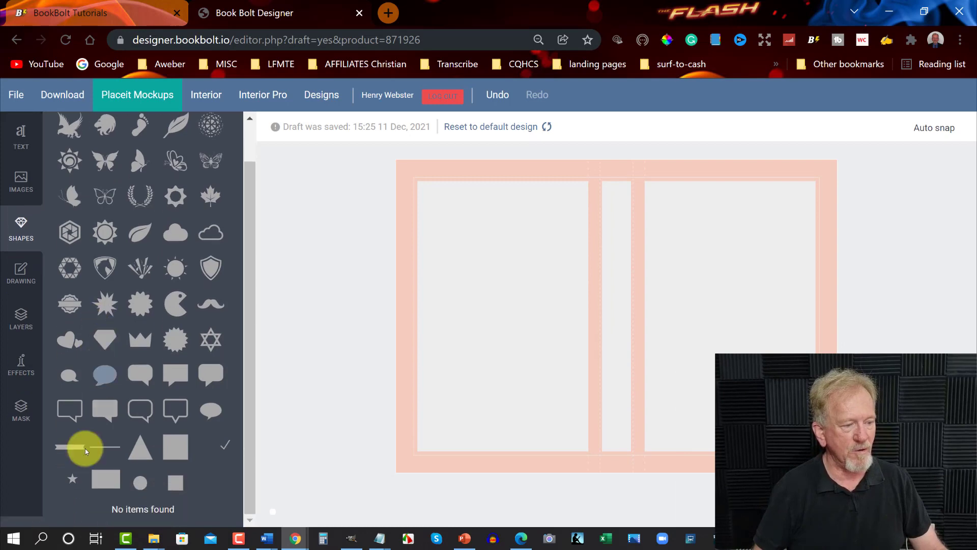
left_click(105, 477)
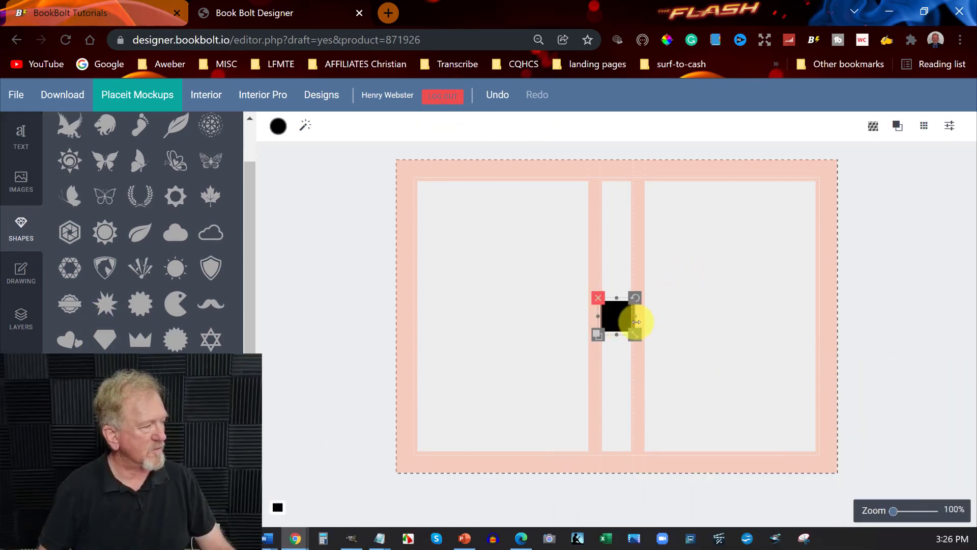
left_click_drag(635, 316, 848, 547)
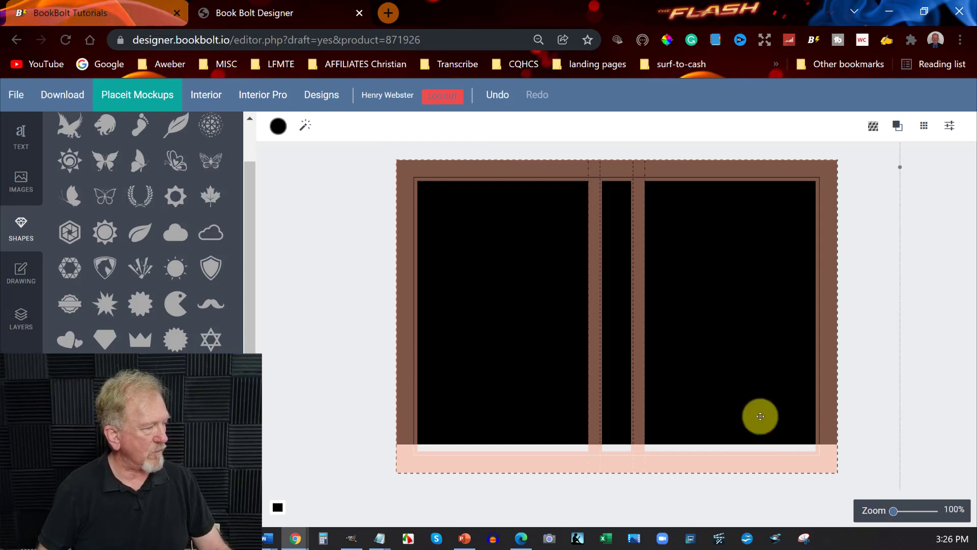
left_click_drag(701, 271, 698, 302)
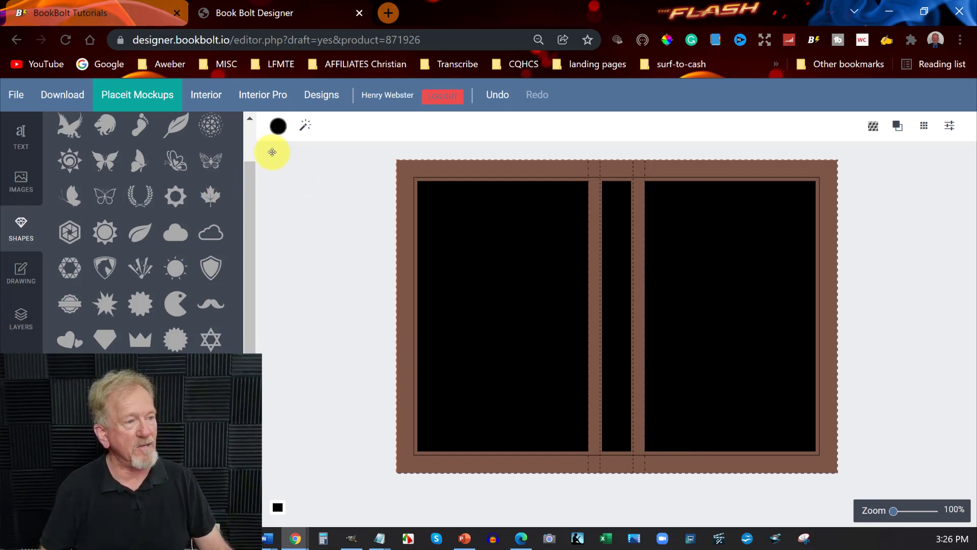
Search the image resources for "Man Praying"
left_click(18, 181)
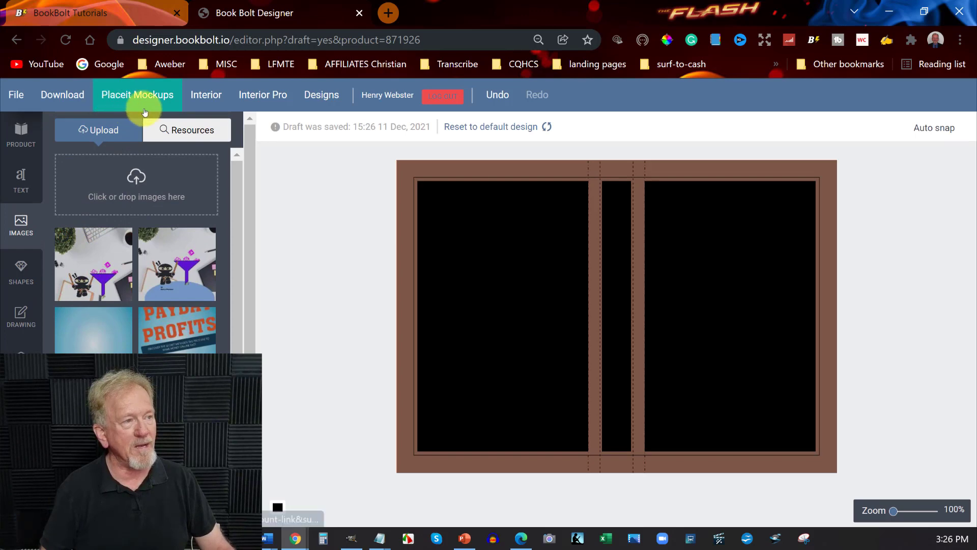
left_click(186, 132)
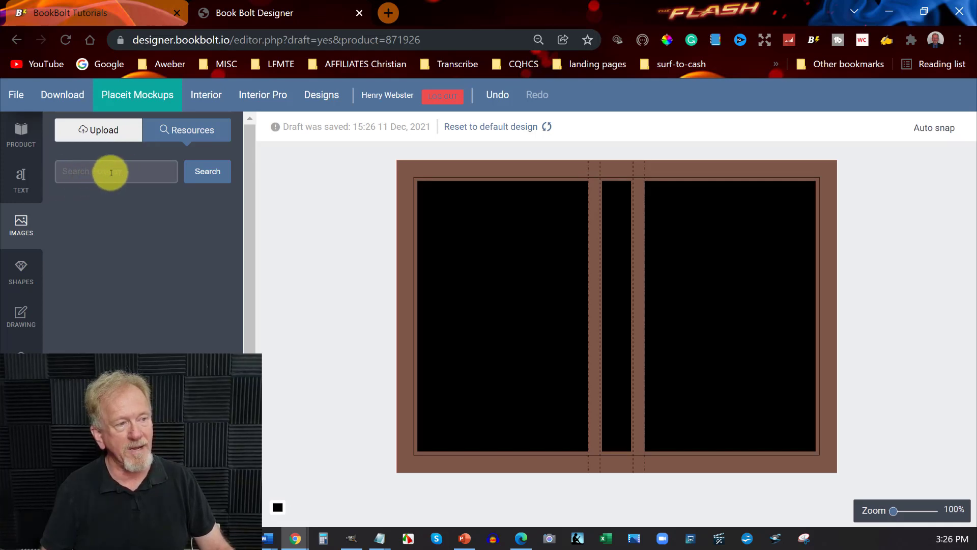
left_click(72, 170)
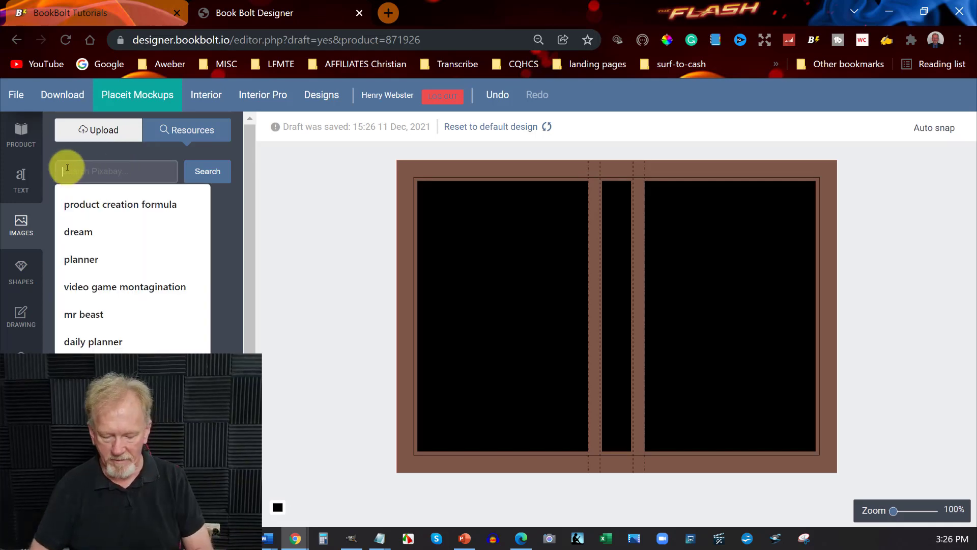
type("Man Pra")
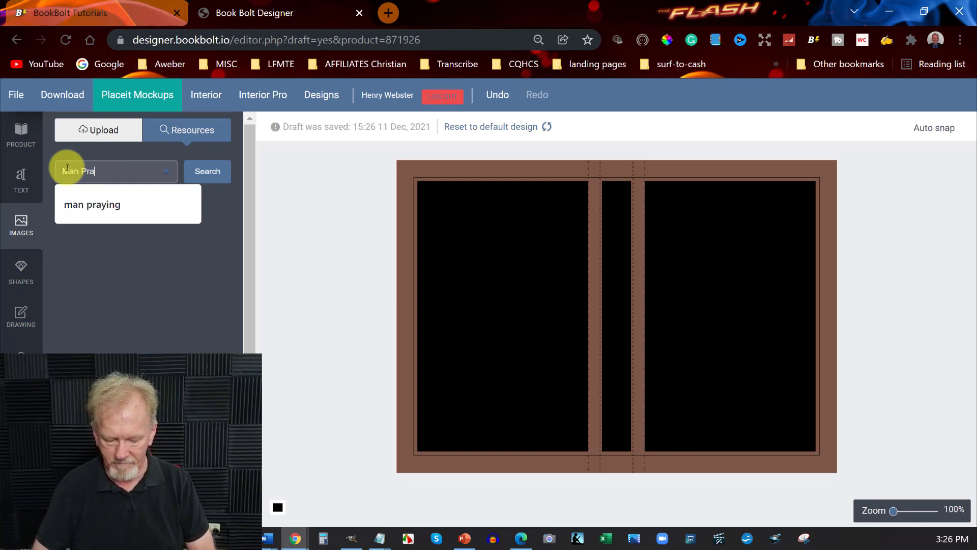
type("ying")
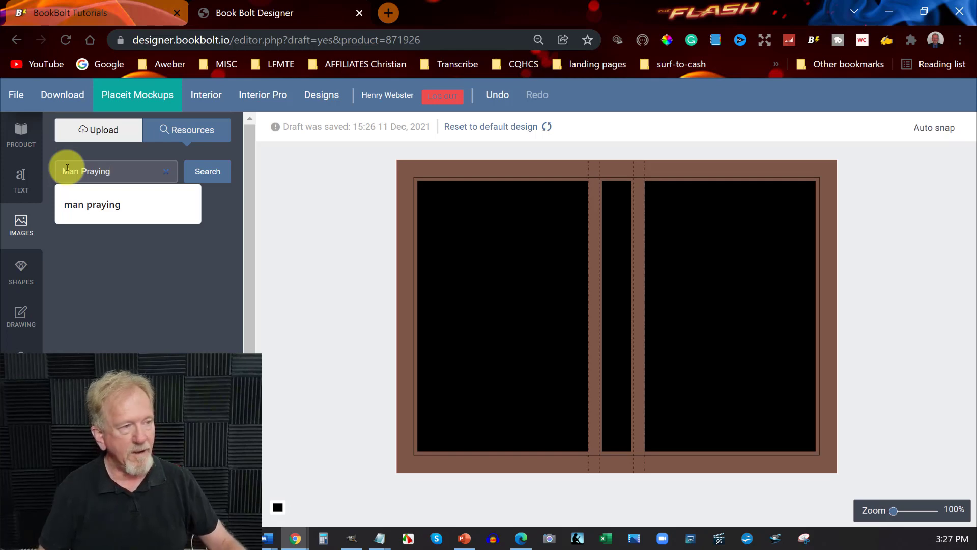
left_click(203, 171)
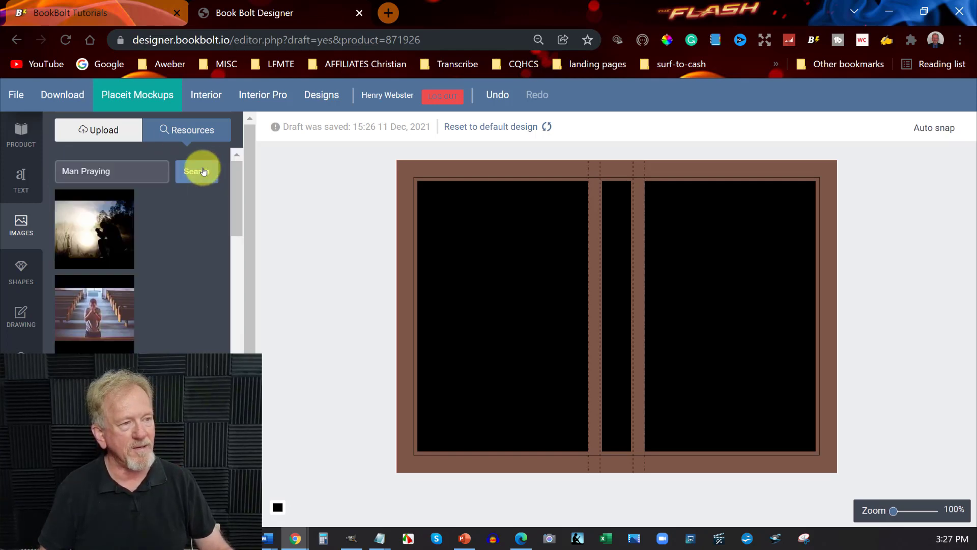
Look through the praying man image results for a photo that suits the cover
scroll(173, 197, "down", 2)
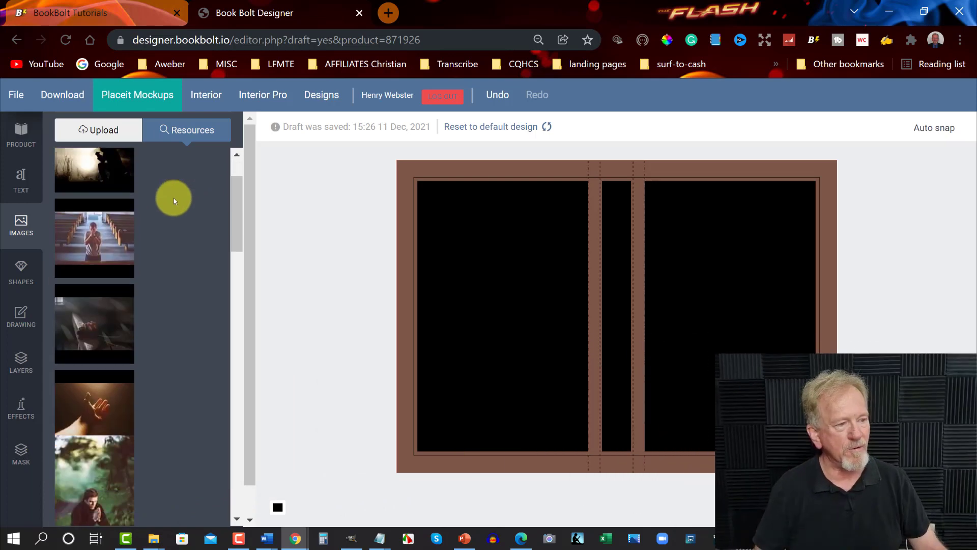
scroll(174, 198, "down", 7)
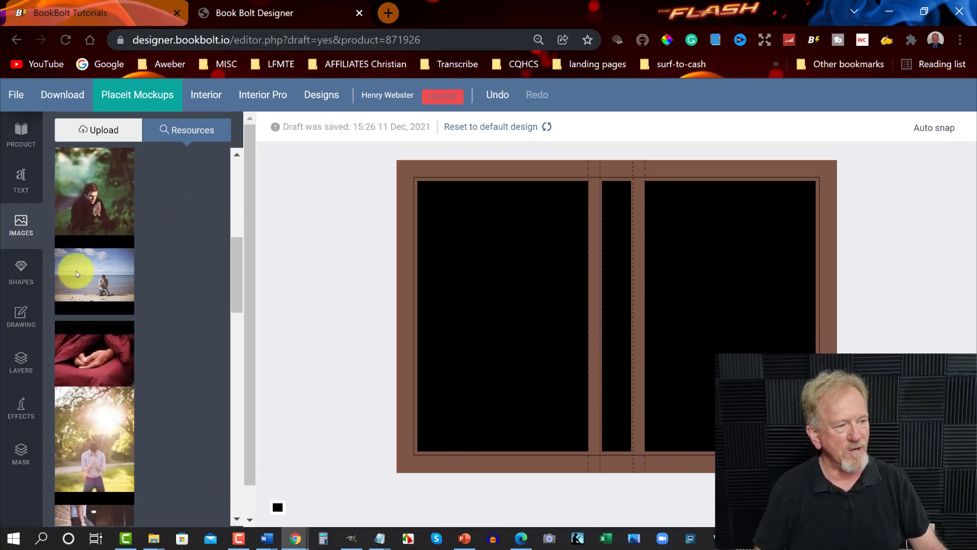
scroll(73, 273, "down", 4)
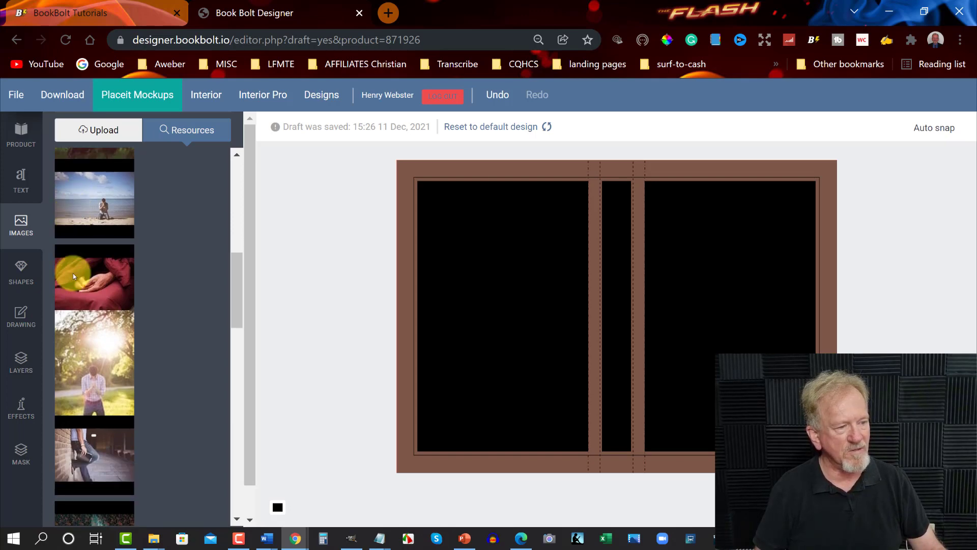
scroll(72, 272, "down", 2)
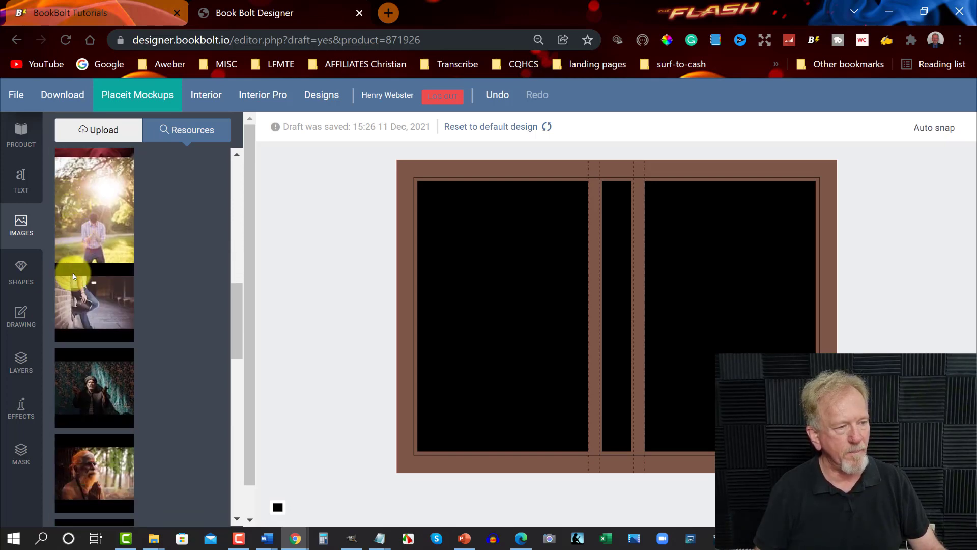
scroll(72, 273, "down", 5)
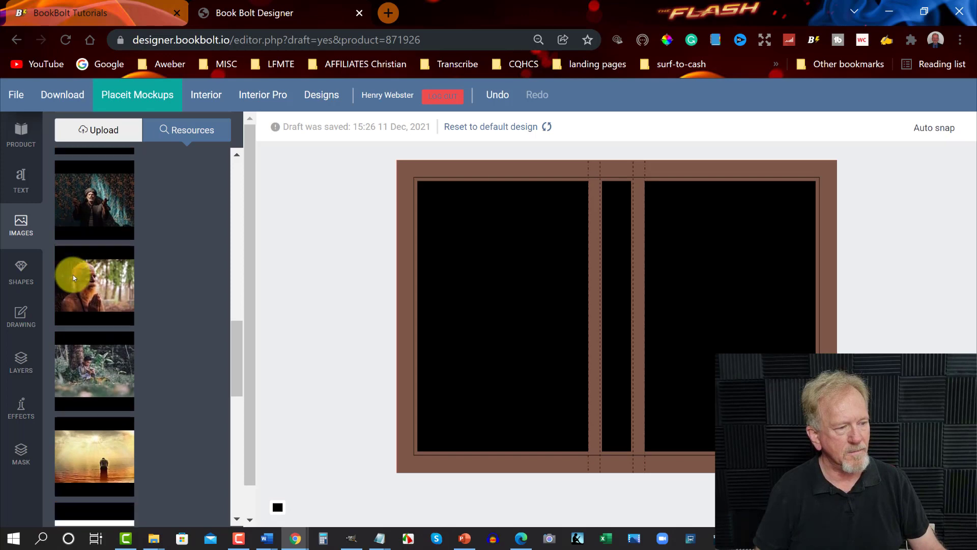
scroll(73, 274, "down", 3)
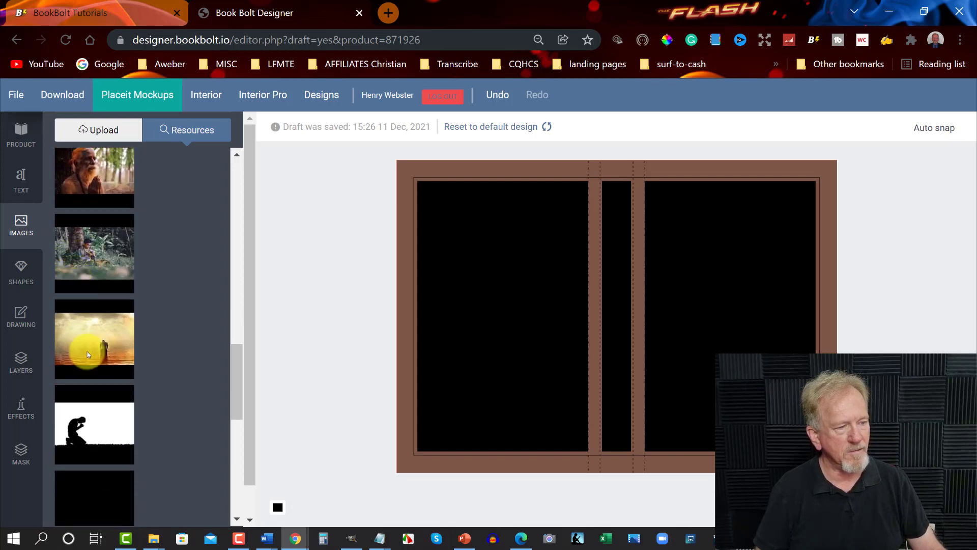
scroll(102, 335, "down", 2)
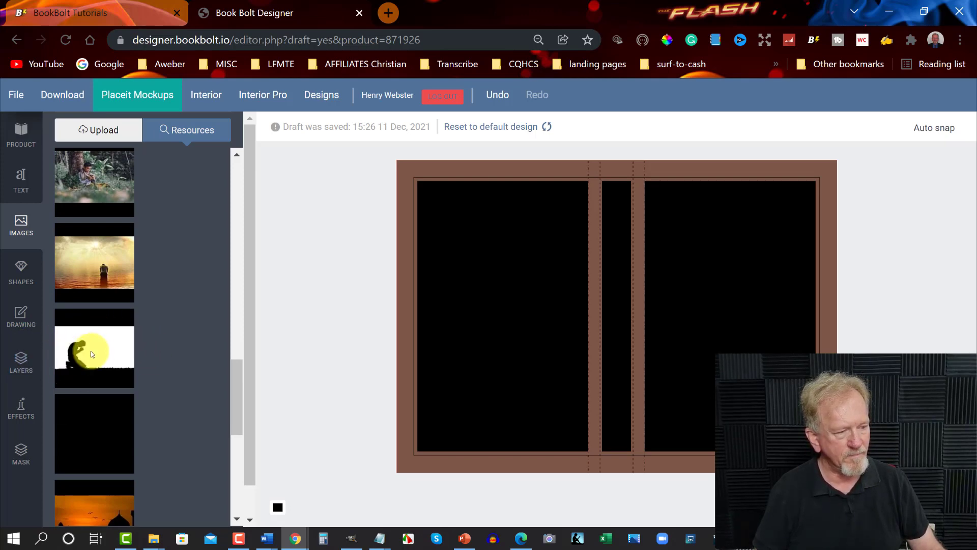
scroll(91, 350, "down", 6)
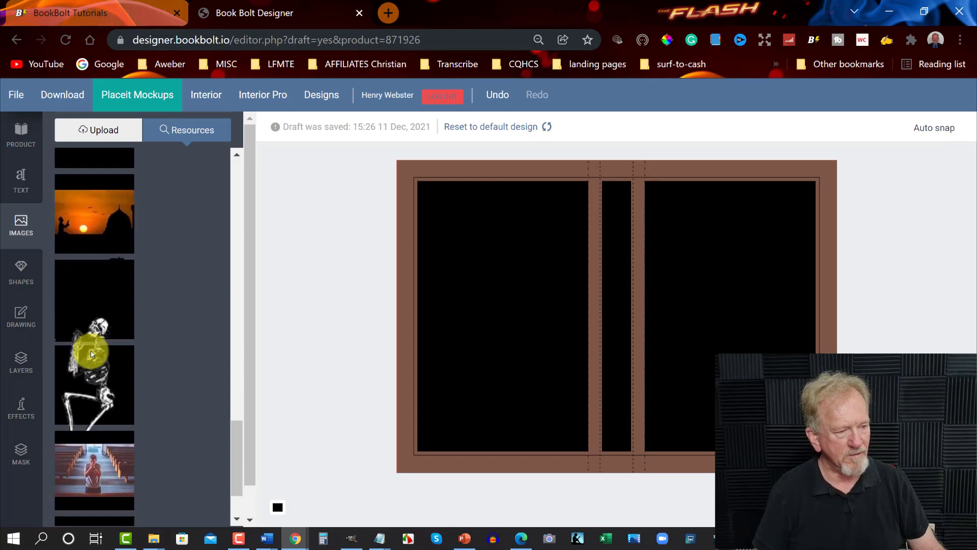
scroll(92, 346, "down", 2)
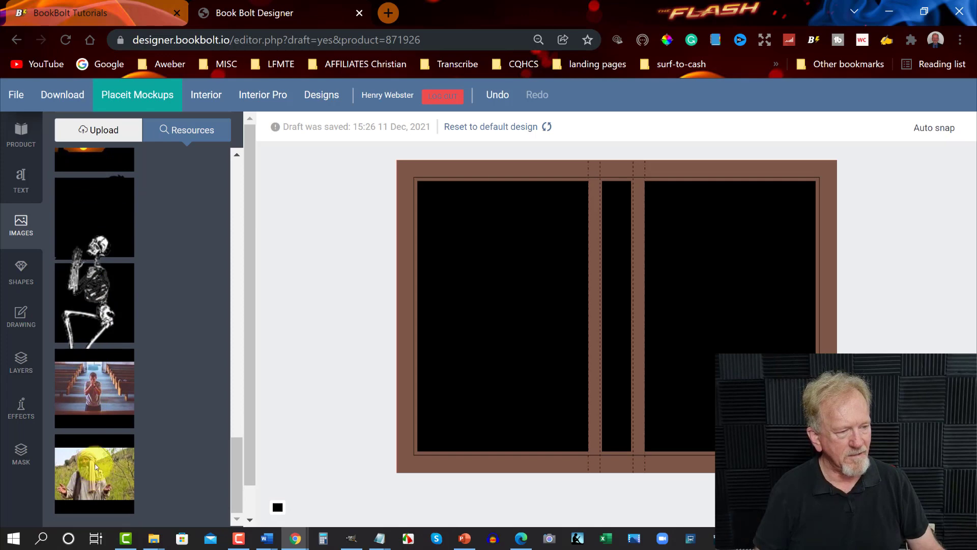
scroll(93, 460, "up", 10)
scroll(78, 348, "up", 9)
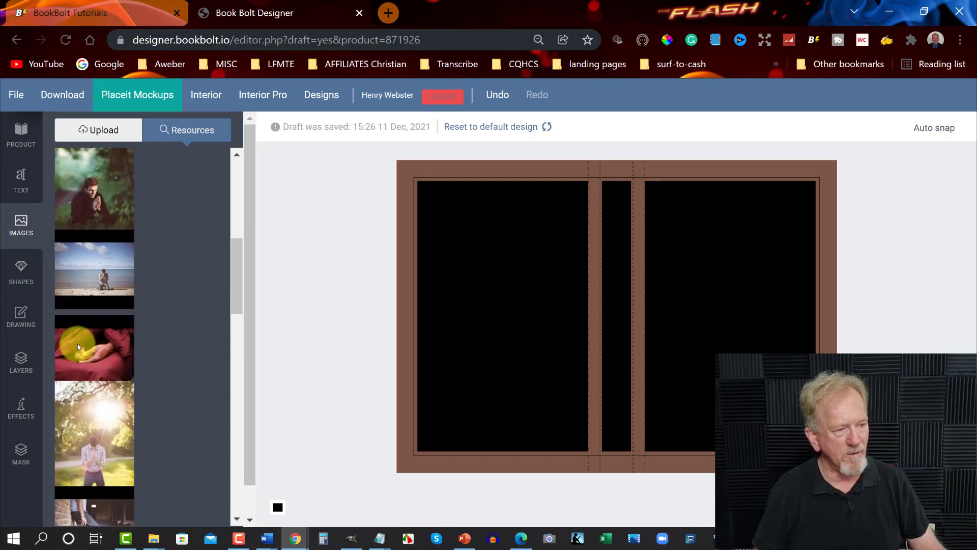
Insert the photo of the man kneeling on the beach, enlarging it to fill the cover with the man on the front
left_click(99, 255)
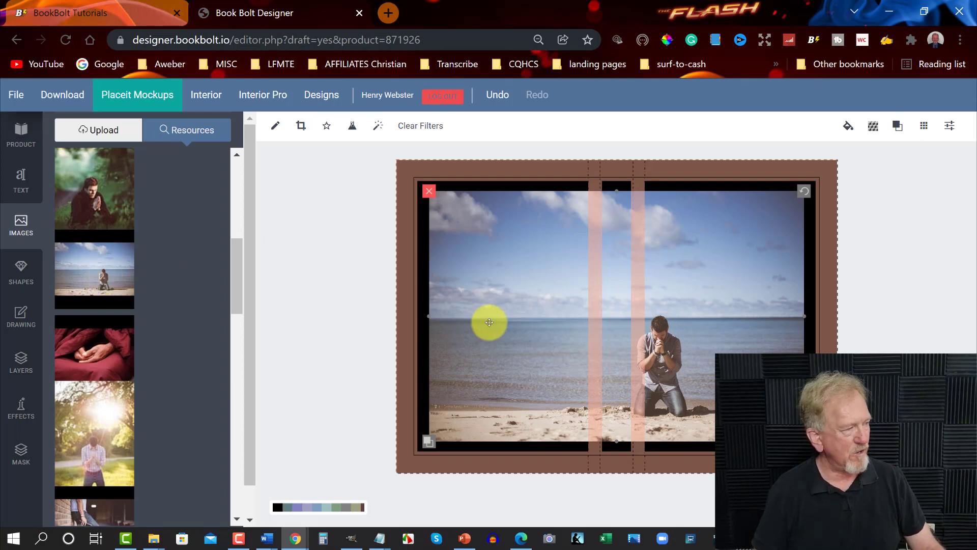
left_click_drag(533, 327, 400, 230)
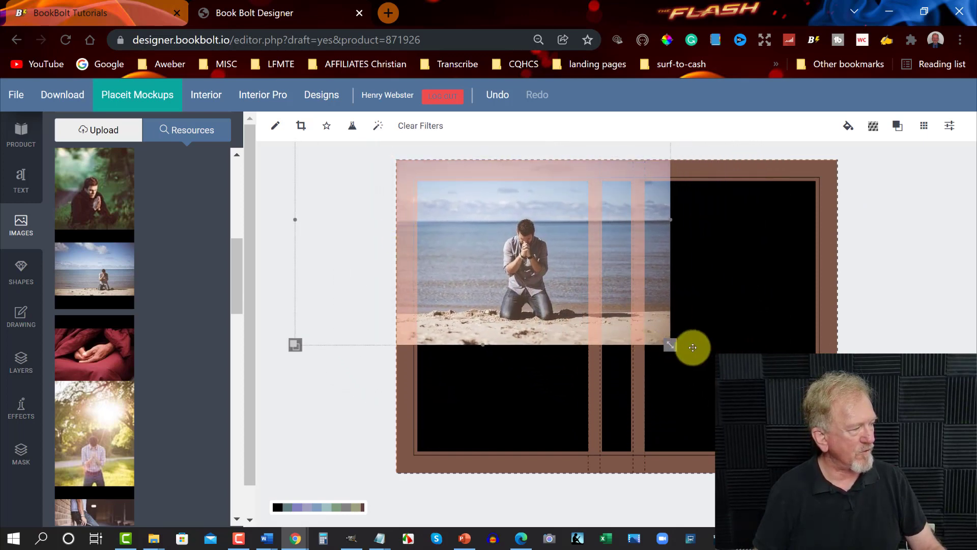
left_click_drag(671, 344, 897, 513)
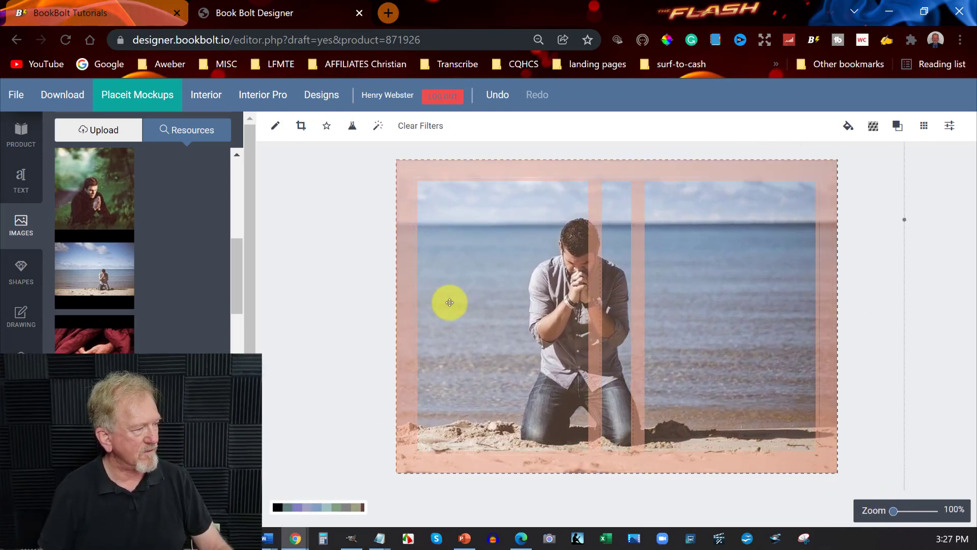
left_click_drag(453, 288, 597, 293)
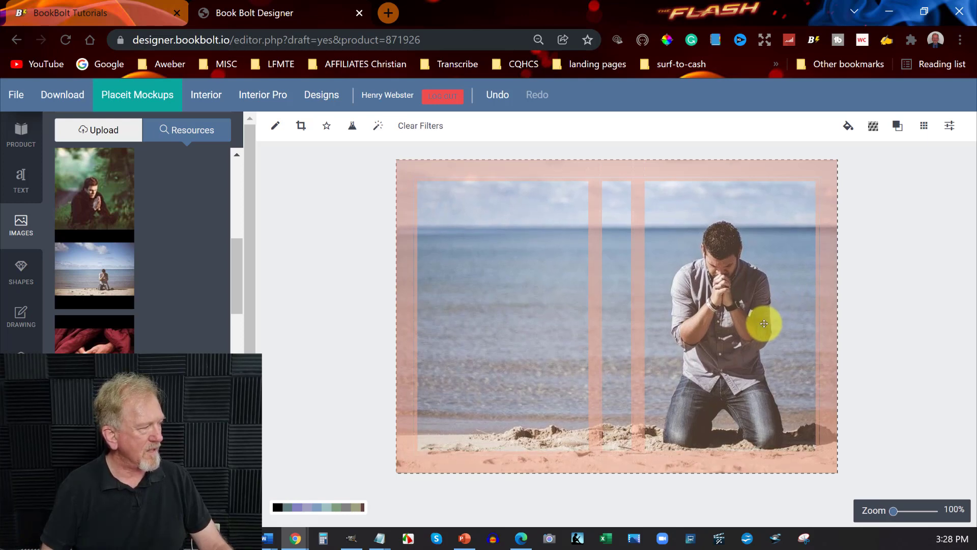
left_click_drag(764, 323, 764, 323)
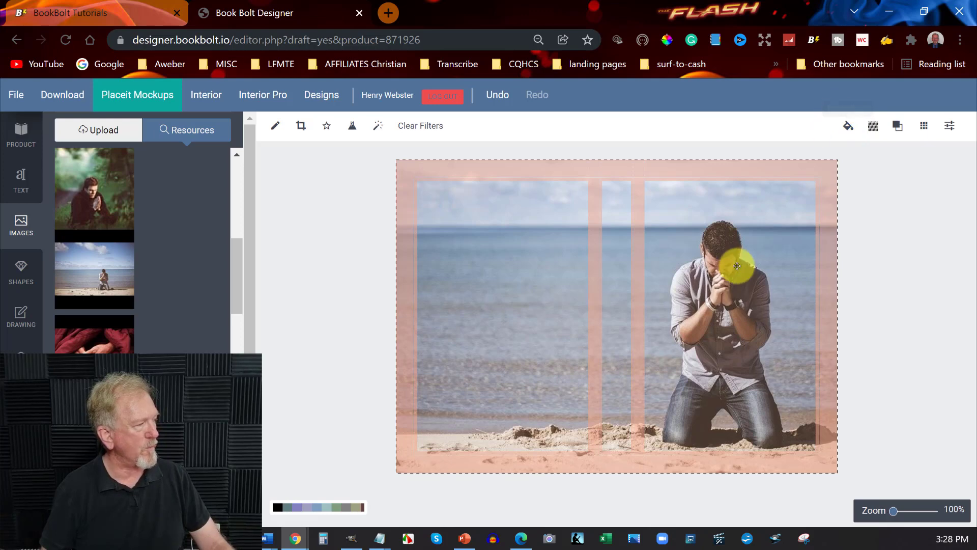
Set the beach photo's Transparent value to 73% to darken it over the black rectangle
left_click(848, 127)
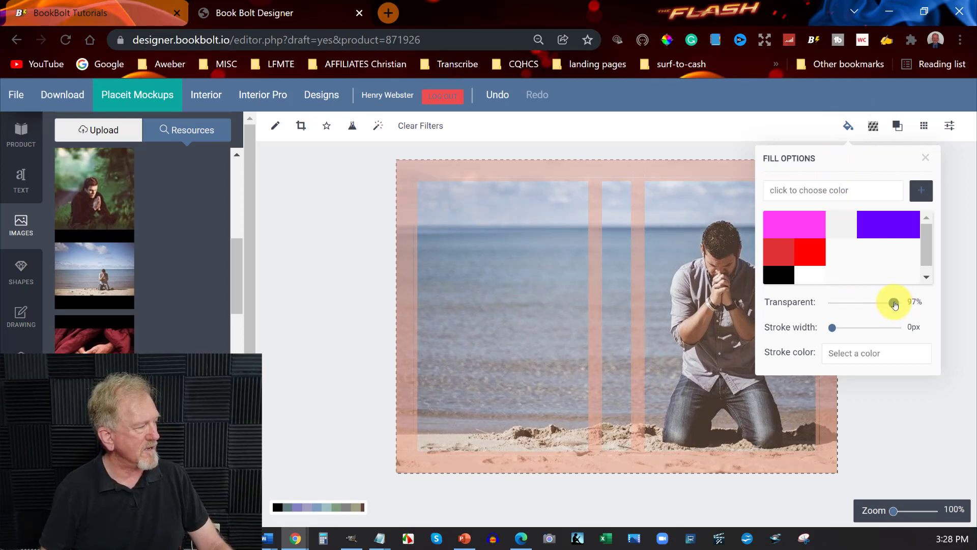
left_click_drag(894, 305, 891, 304)
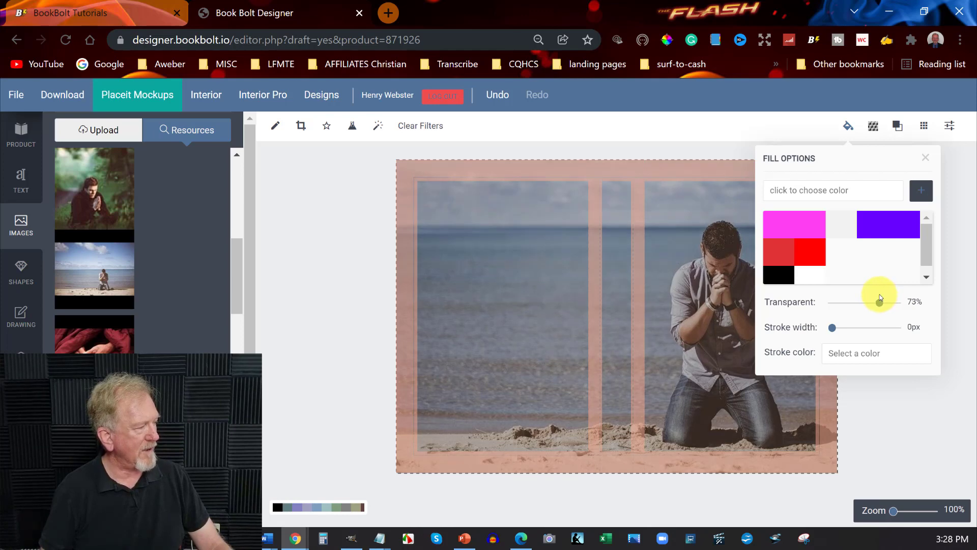
left_click(926, 158)
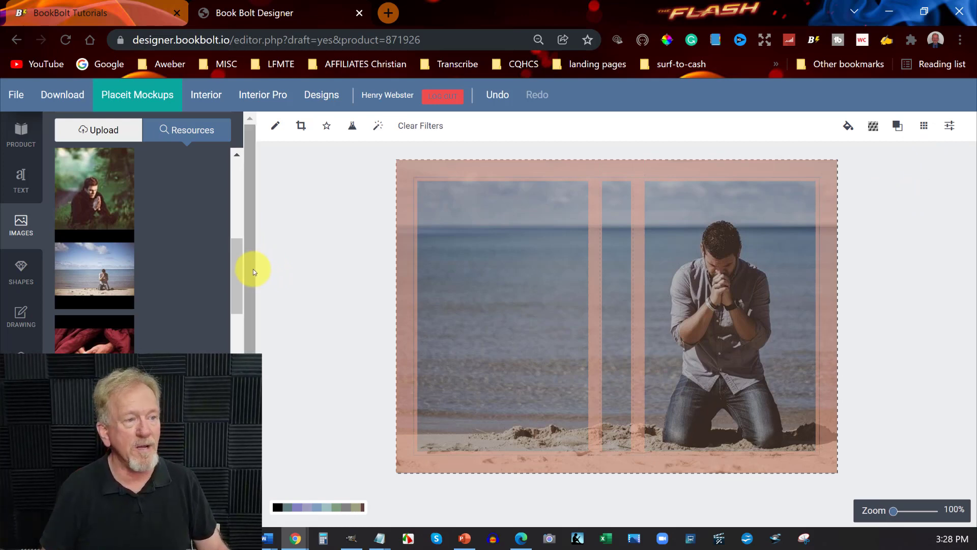
Browse the text fonts, then open the full font library and filter it to the Handwriting category
left_click(20, 179)
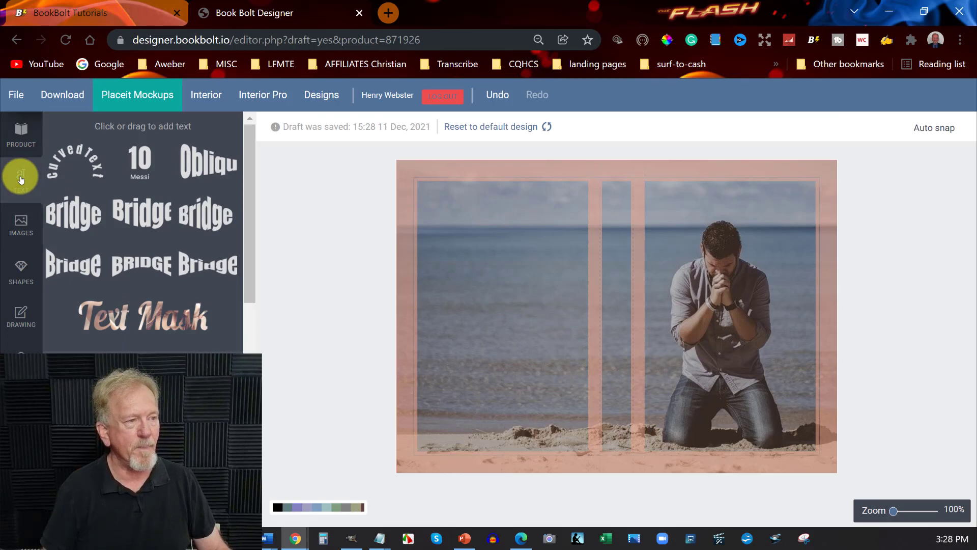
left_click_drag(252, 146, 251, 378)
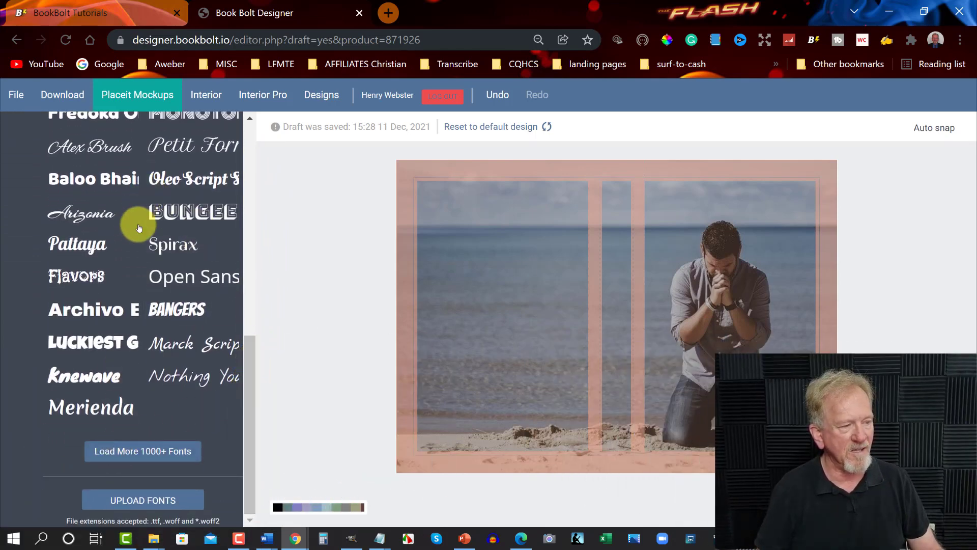
scroll(138, 232, "up", 8)
scroll(137, 231, "down", 8)
scroll(137, 234, "down", 3)
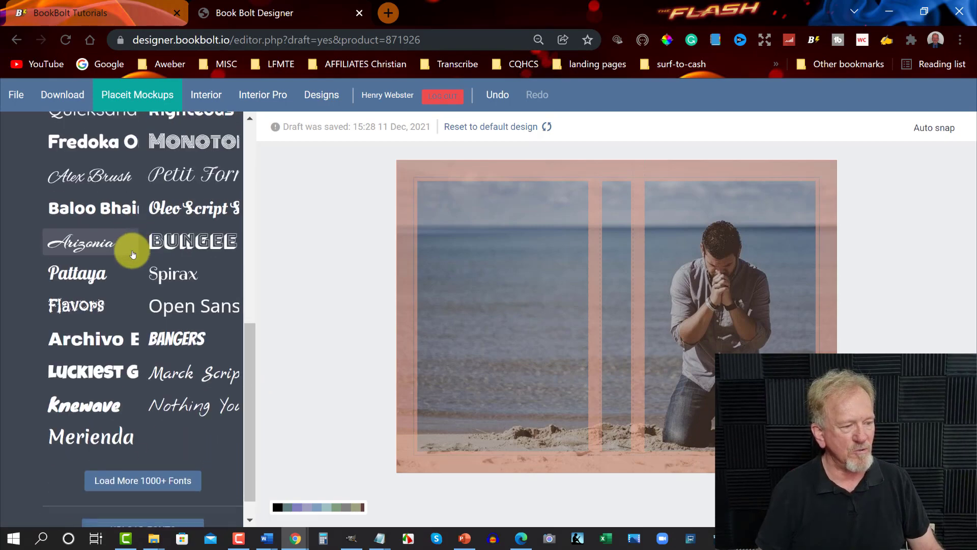
left_click(139, 453)
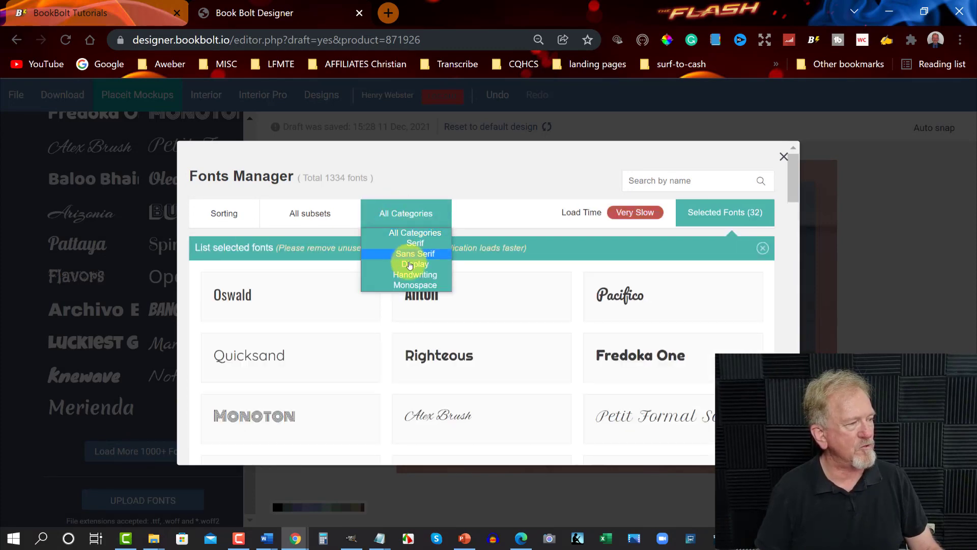
left_click(416, 275)
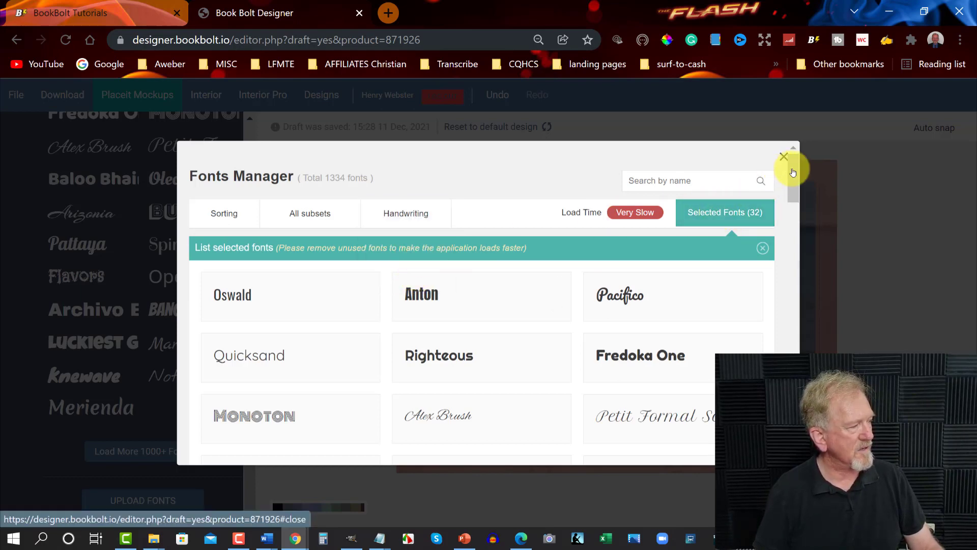
Examine the second page of handwriting fonts for a style that suits the cover title
left_click_drag(787, 159, 804, 311)
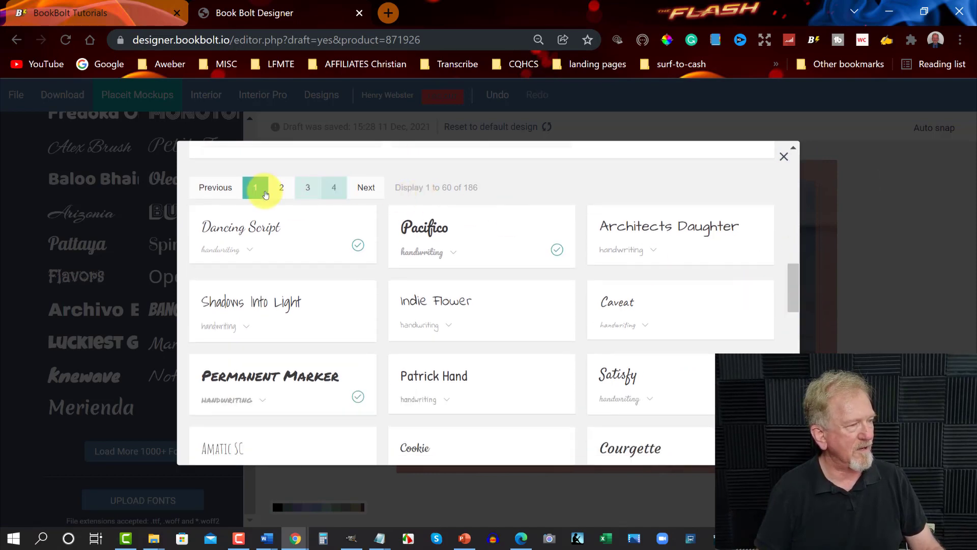
left_click(275, 191)
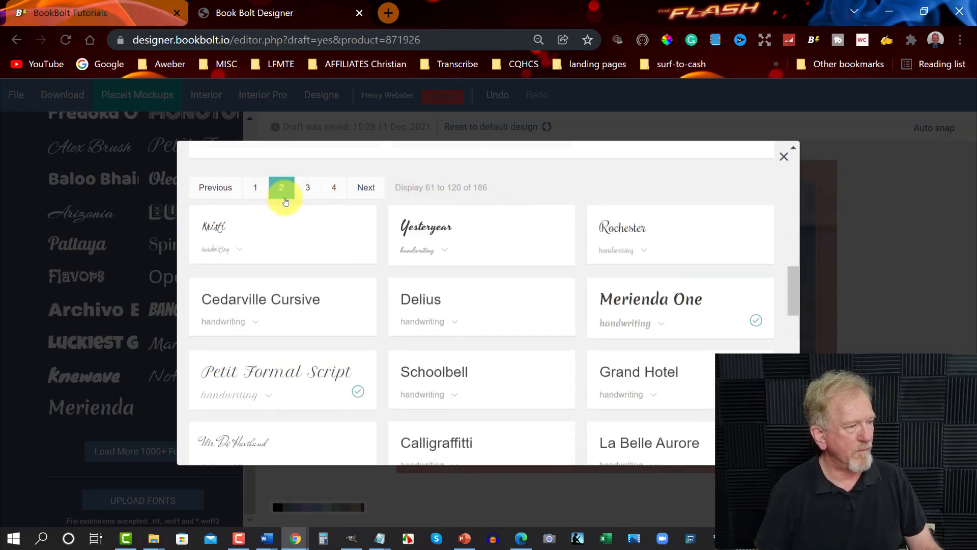
scroll(476, 233, "down", 2)
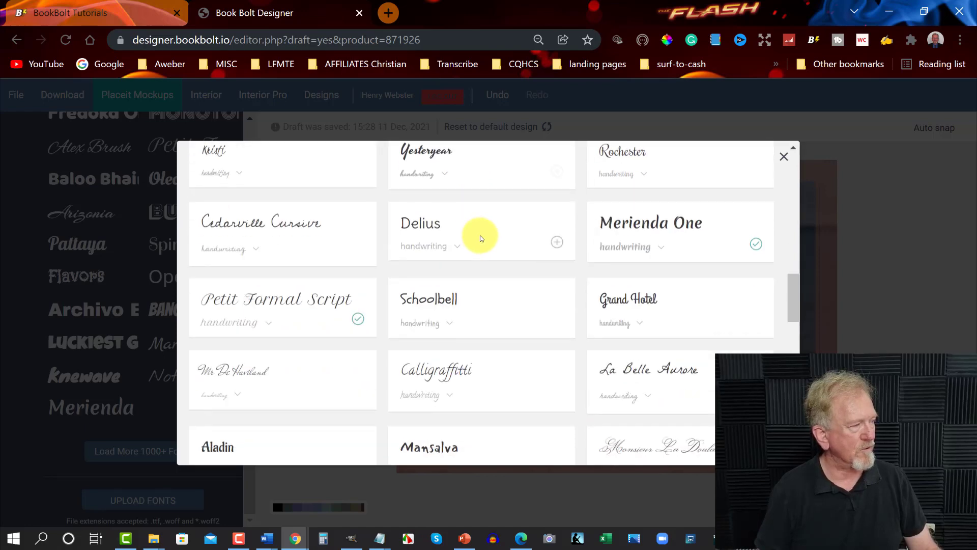
scroll(480, 239, "down", 5)
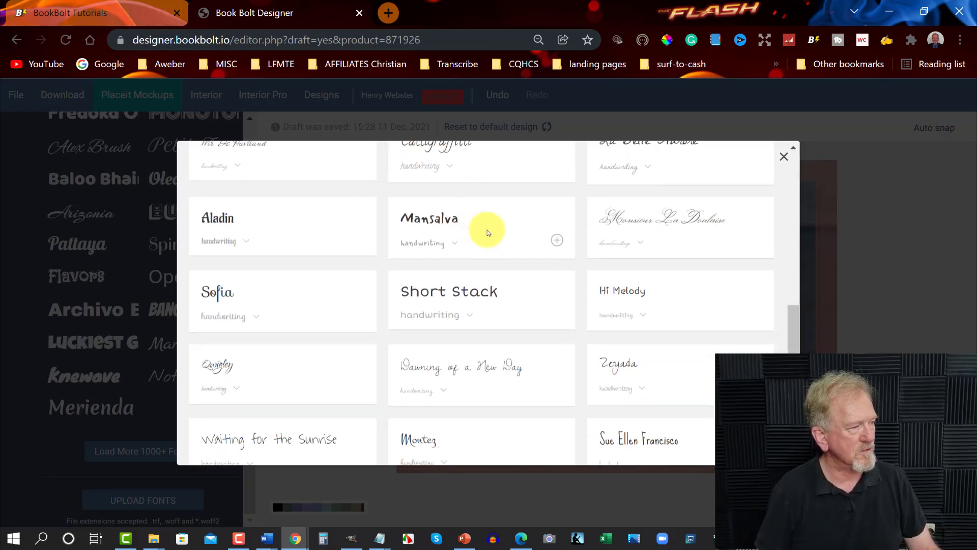
scroll(488, 233, "down", 10)
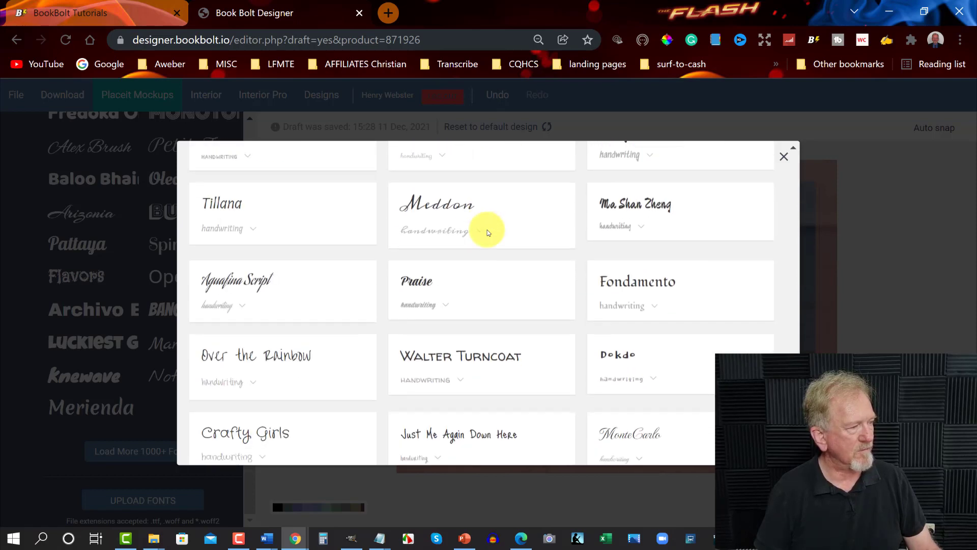
scroll(488, 232, "down", 10)
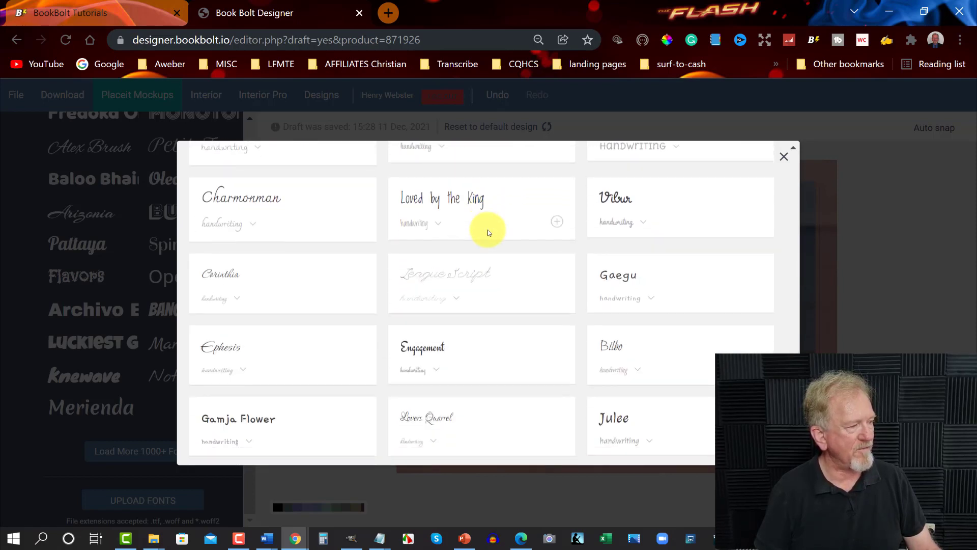
scroll(488, 233, "up", 10)
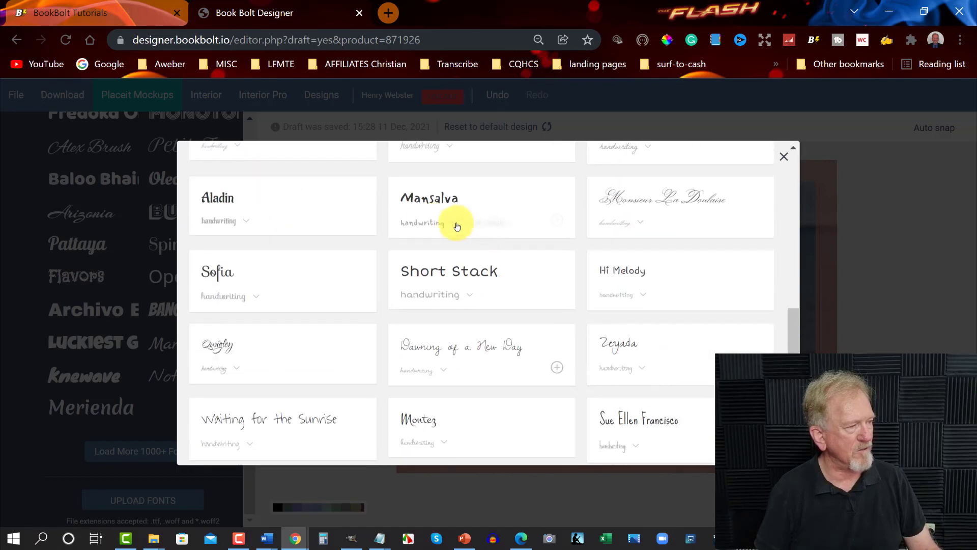
scroll(420, 222, "up", 5)
scroll(360, 235, "down", 2)
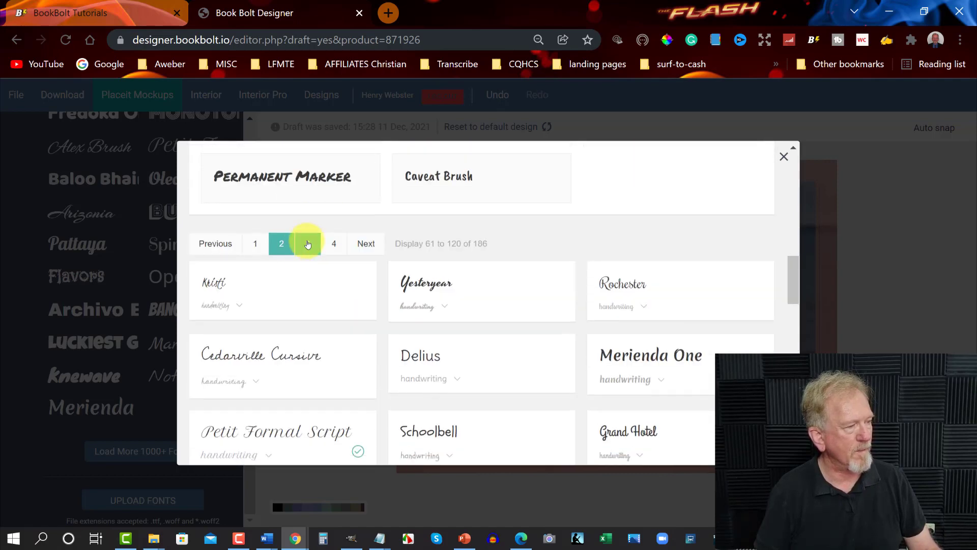
Examine the third page of handwriting fonts for a suitable title style
left_click(307, 244)
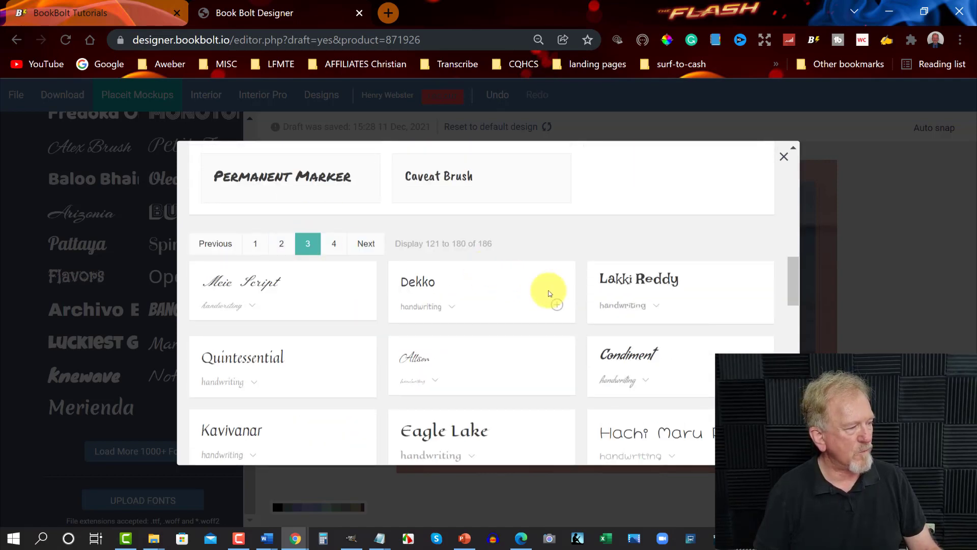
scroll(549, 293, "down", 5)
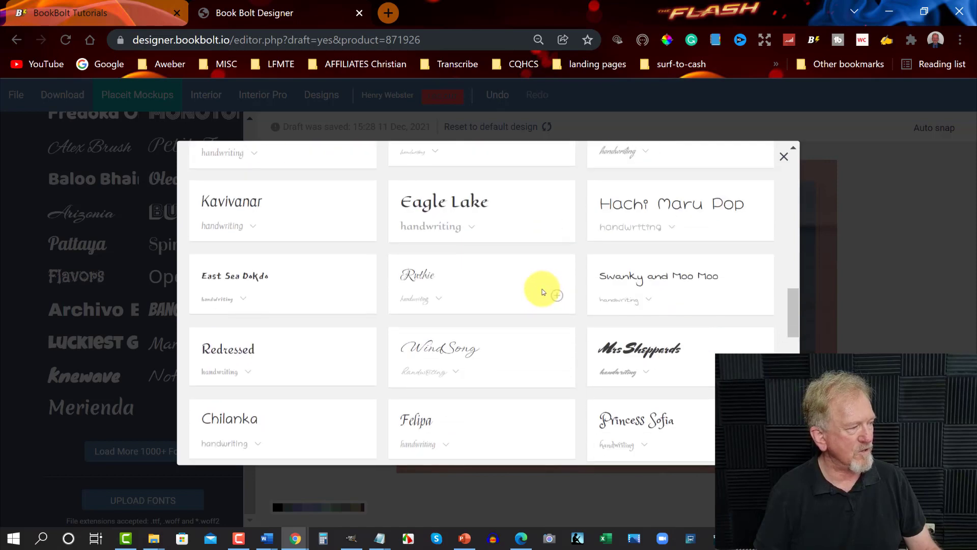
scroll(542, 292, "down", 2)
scroll(542, 292, "down", 3)
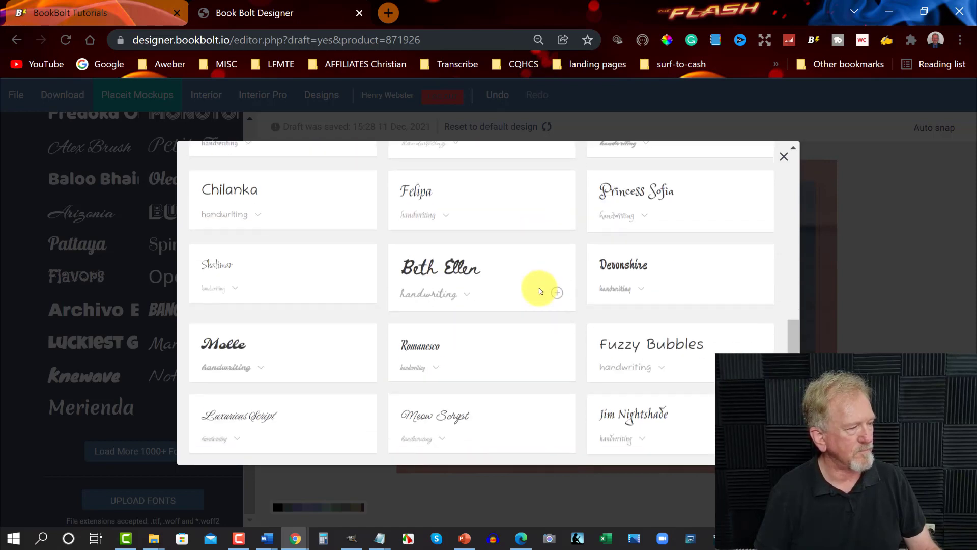
scroll(536, 287, "up", 10)
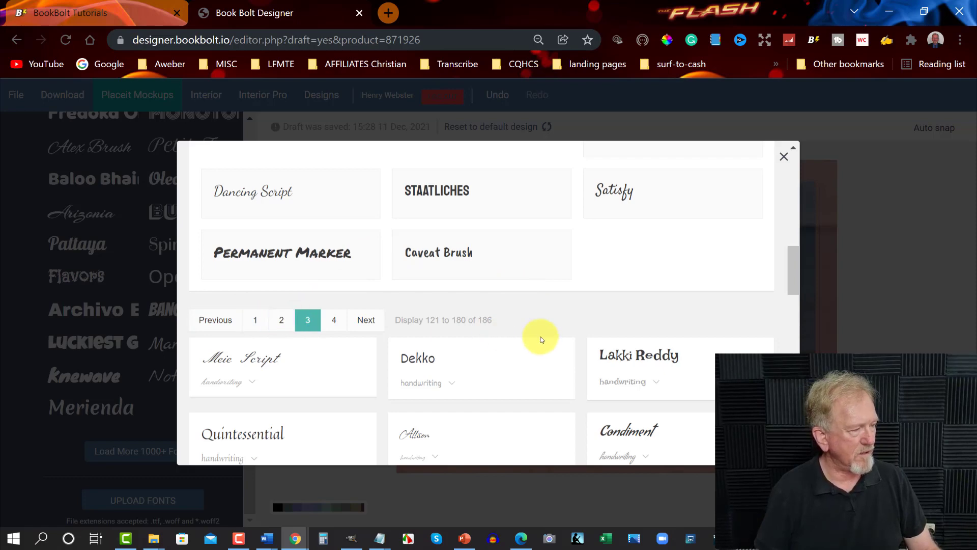
scroll(537, 332, "down", 3)
scroll(535, 331, "up", 5)
Review the second page of handwriting fonts again, then close the Fonts Manager without adding a font
left_click(278, 400)
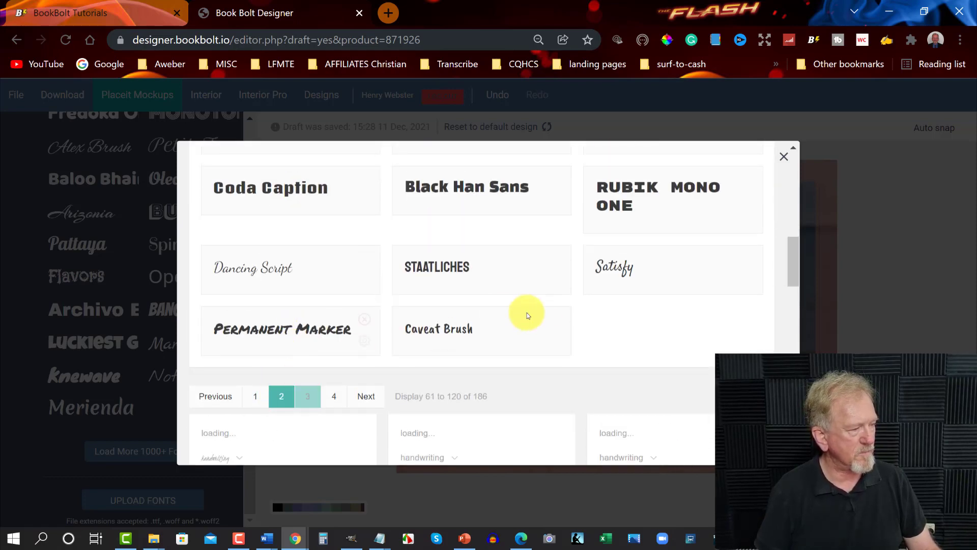
scroll(562, 312, "down", 5)
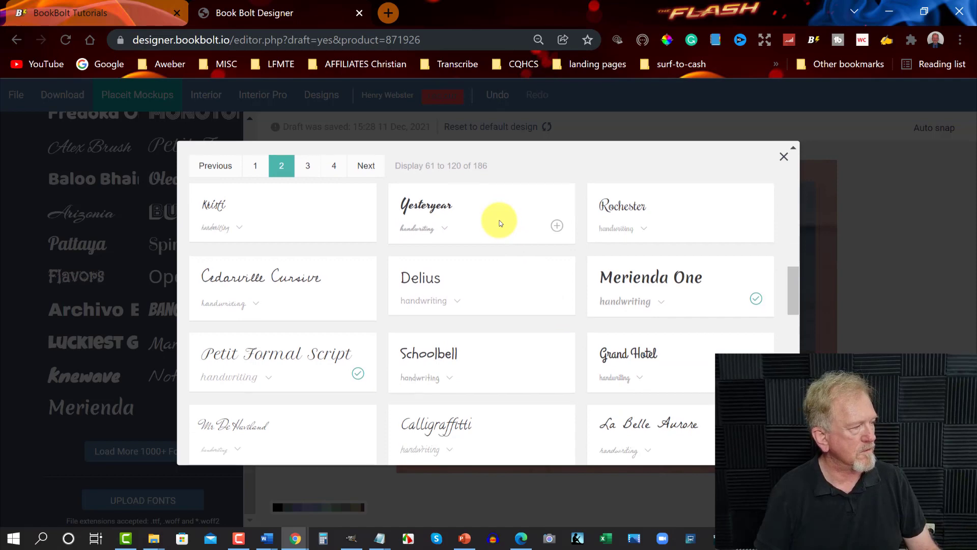
scroll(499, 223, "down", 2)
scroll(497, 223, "down", 6)
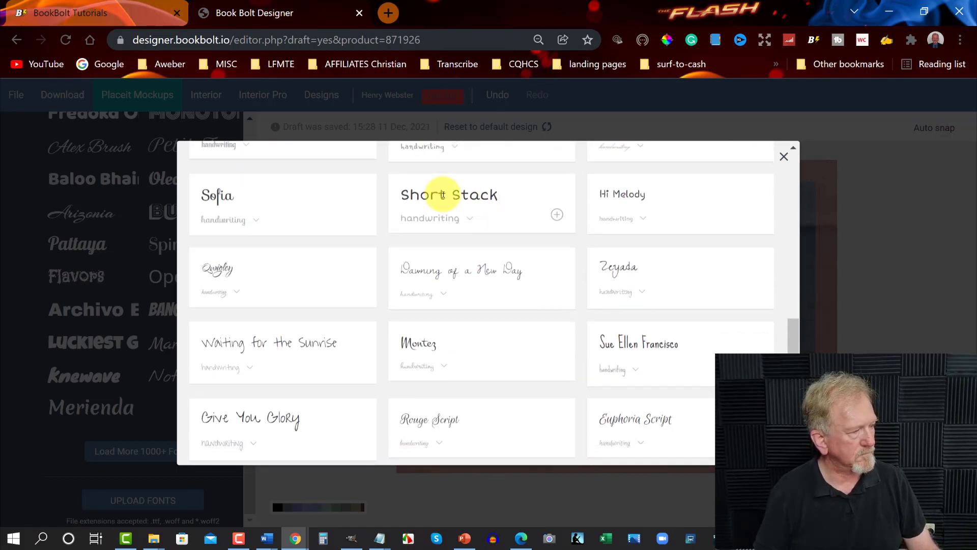
scroll(437, 193, "down", 7)
scroll(443, 195, "down", 5)
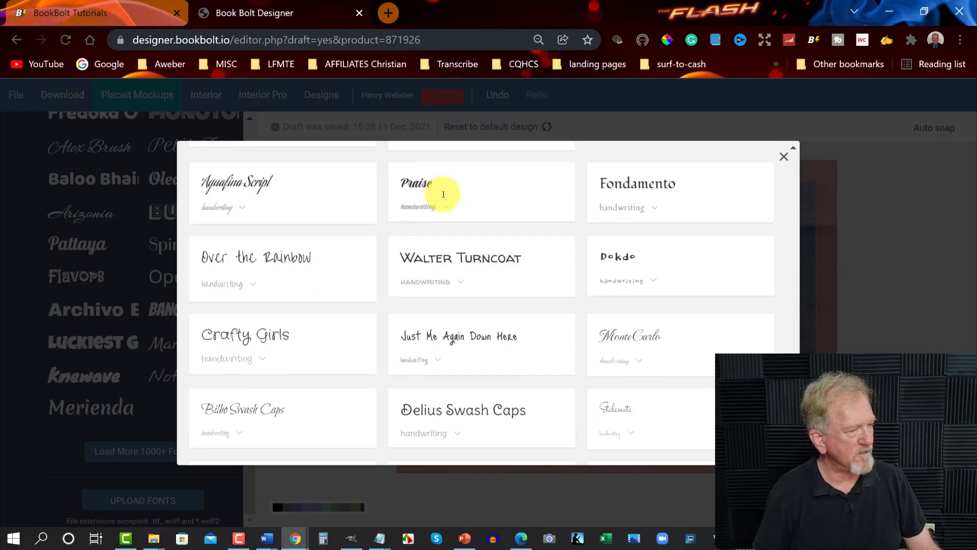
scroll(444, 195, "down", 5)
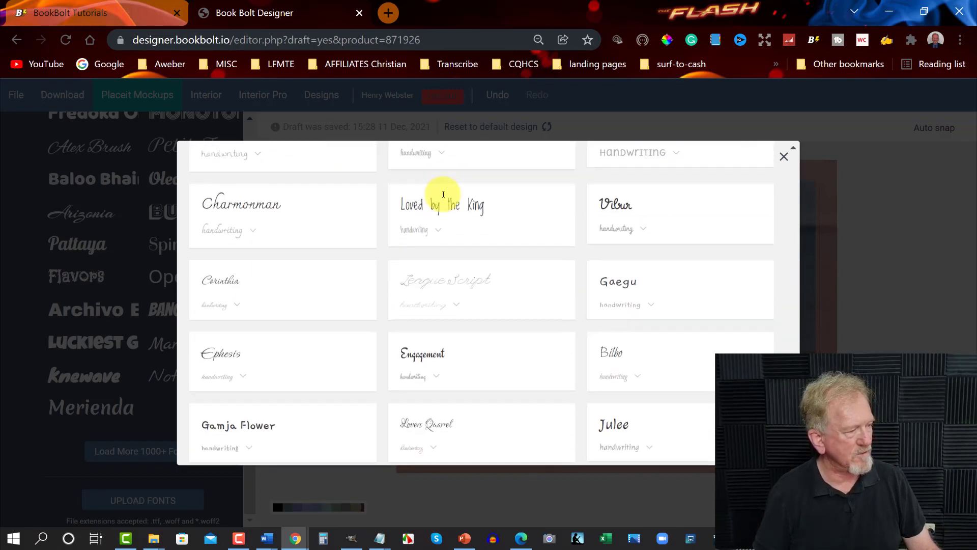
scroll(443, 195, "up", 20)
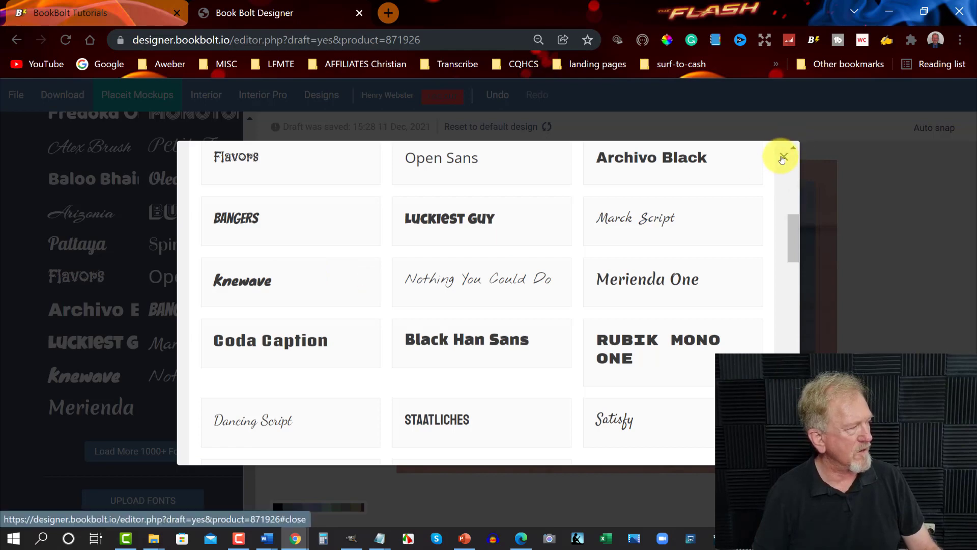
left_click(783, 156)
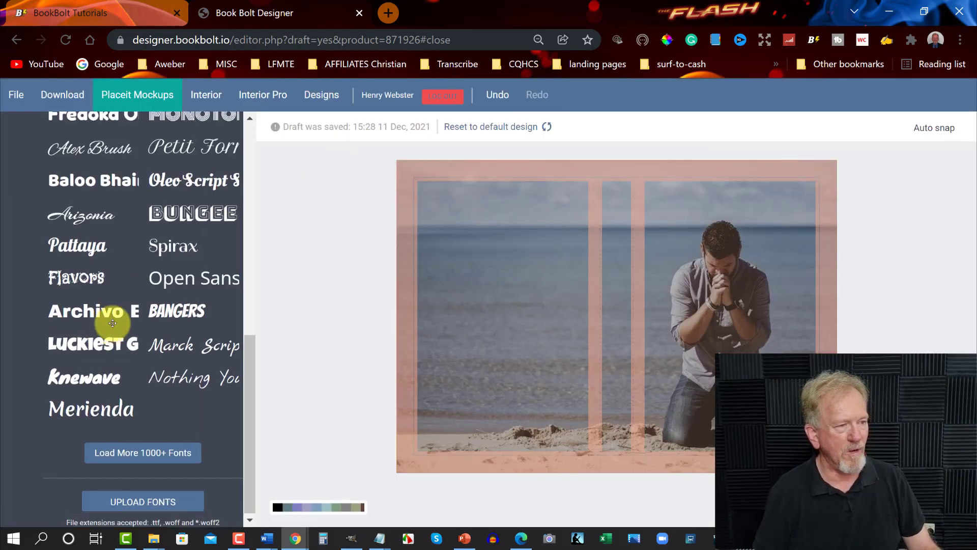
Add a Knewave text to the cover reading "Mighty Man Of God" with "Prayer Warrior" on a second line
scroll(113, 322, "up", 3)
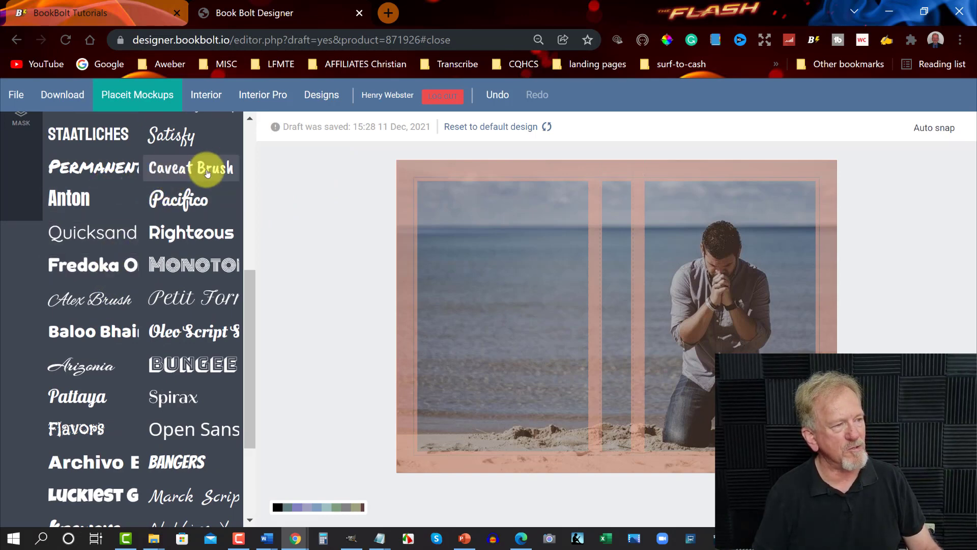
scroll(204, 175, "down", 2)
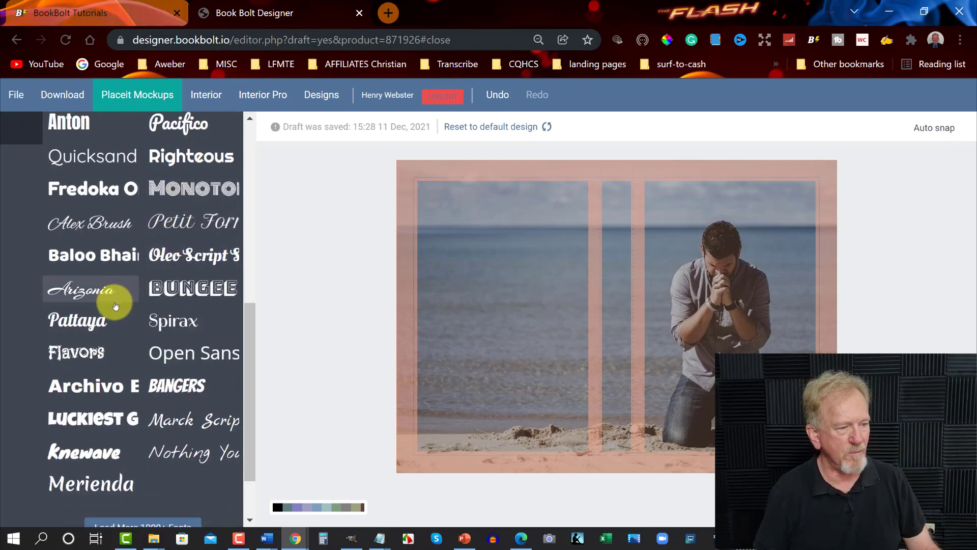
left_click(71, 456)
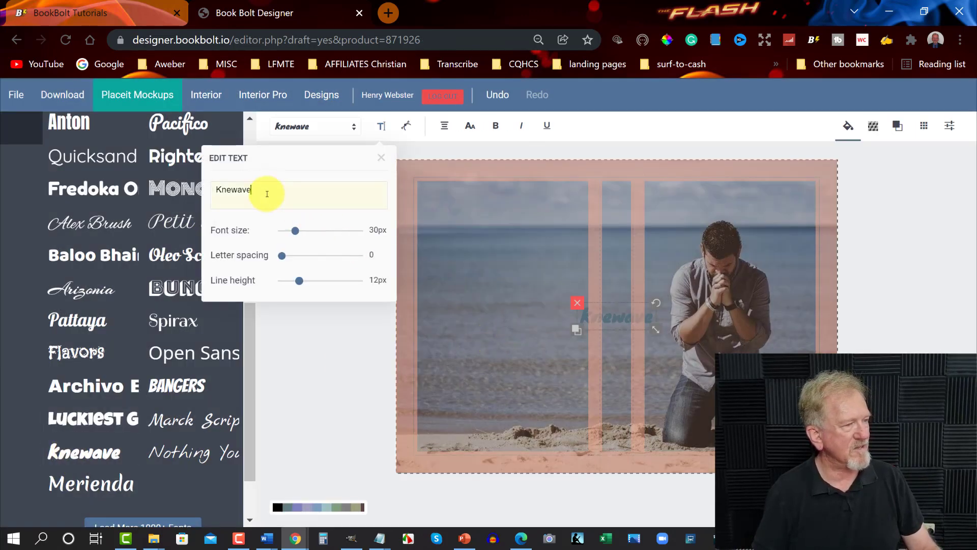
left_click_drag(267, 194, 201, 200)
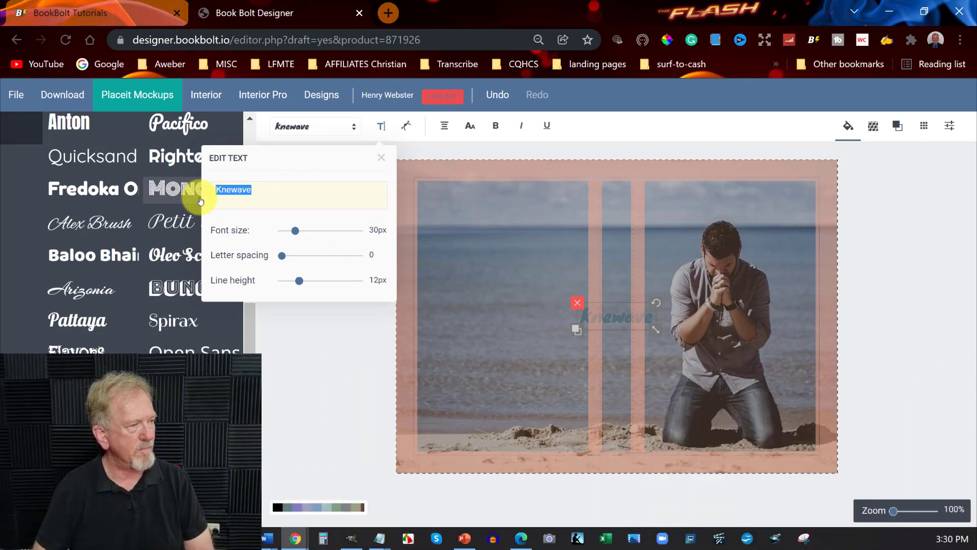
type("Mighty ")
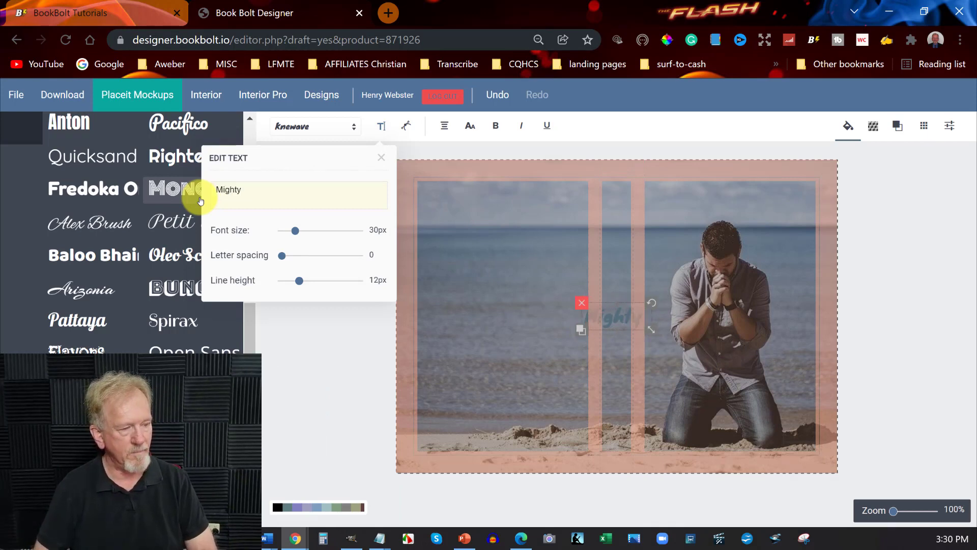
type("Man Of ")
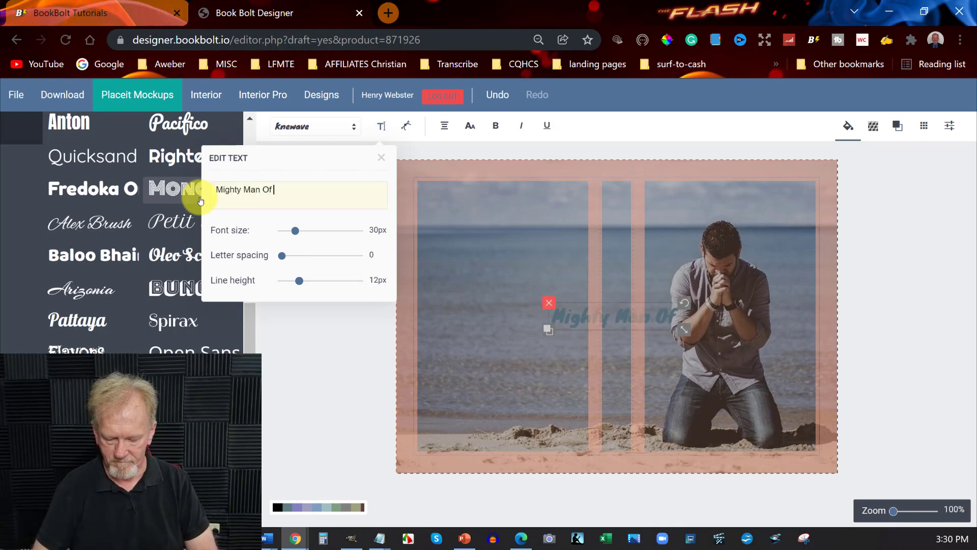
type("God")
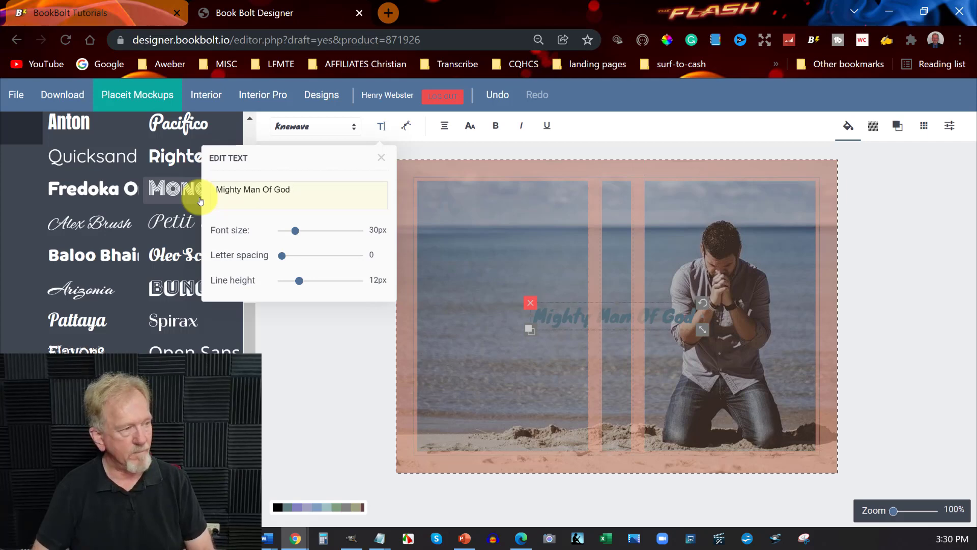
key("Return")
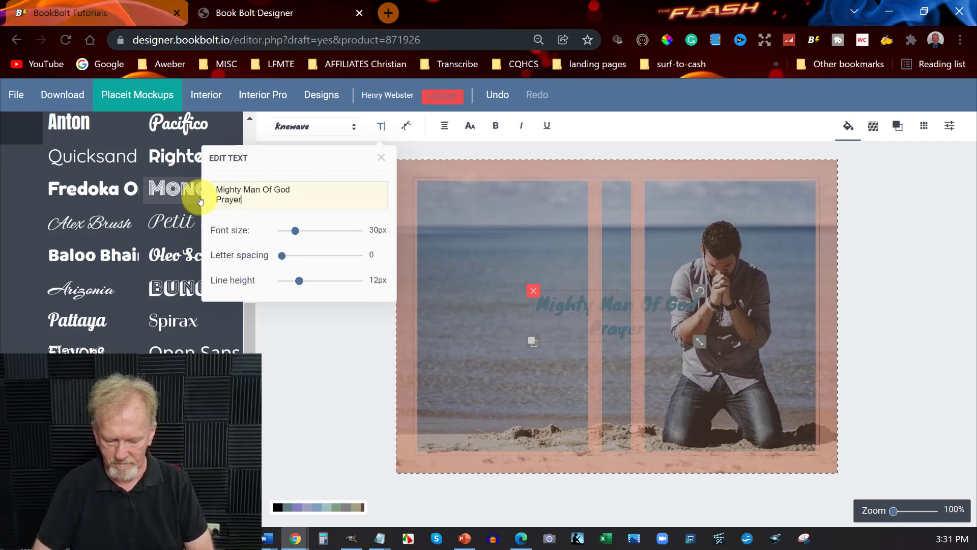
type("Prayer Warrior")
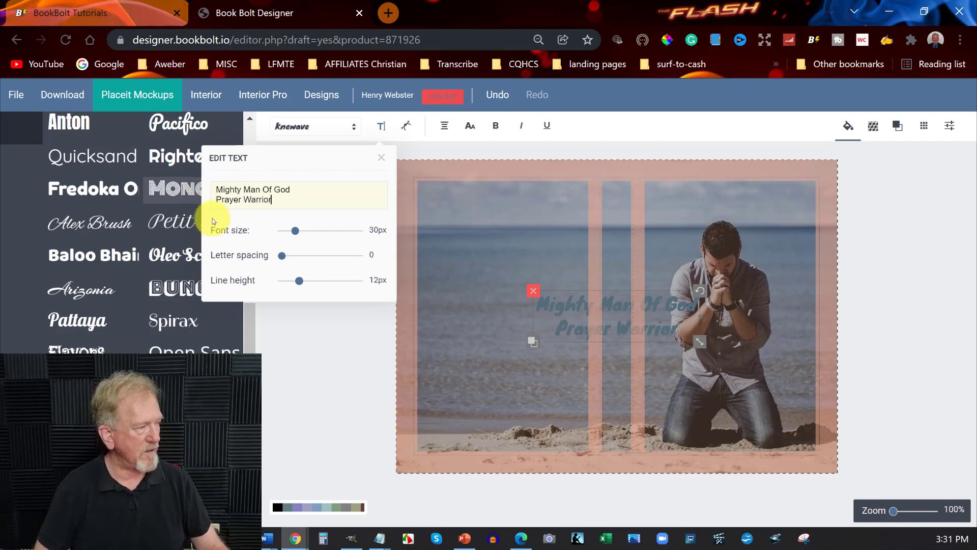
Move the title up towards the front cover and put "Of God" on its own line
left_click_drag(591, 317, 635, 257)
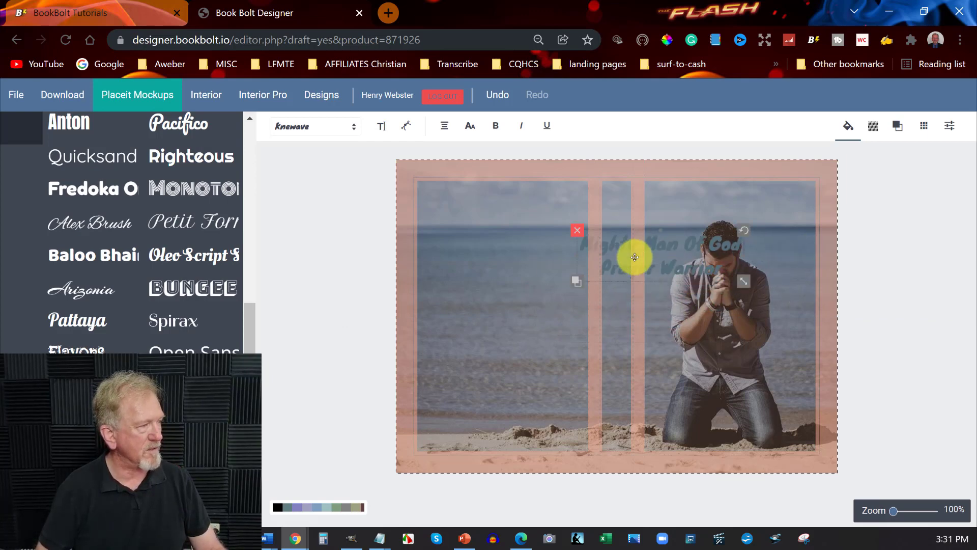
left_click(635, 257)
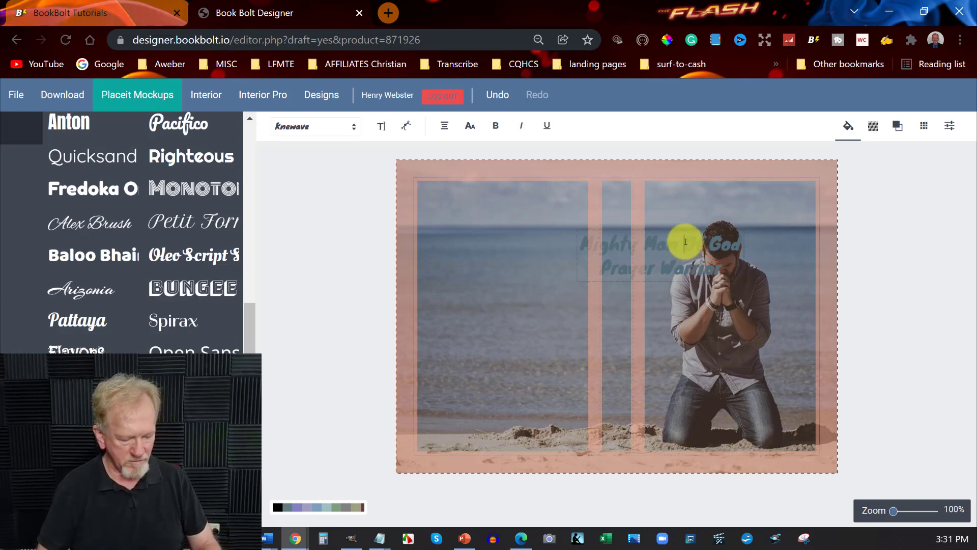
key("Return")
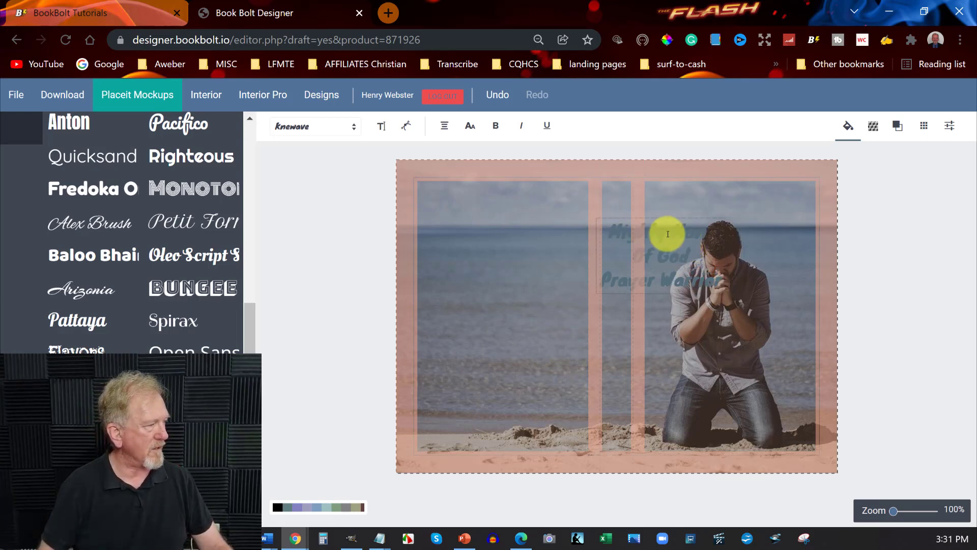
left_click(768, 262)
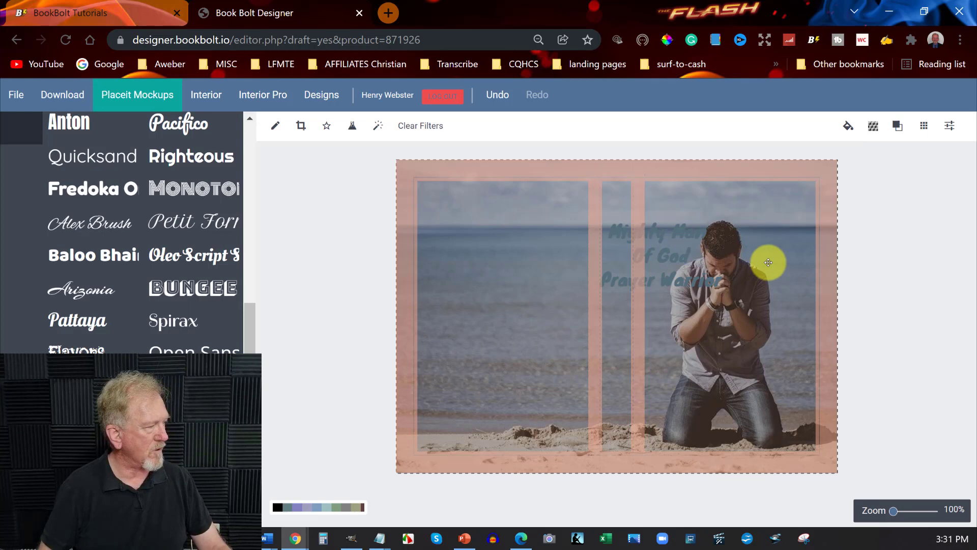
left_click(685, 256)
left_click(792, 255)
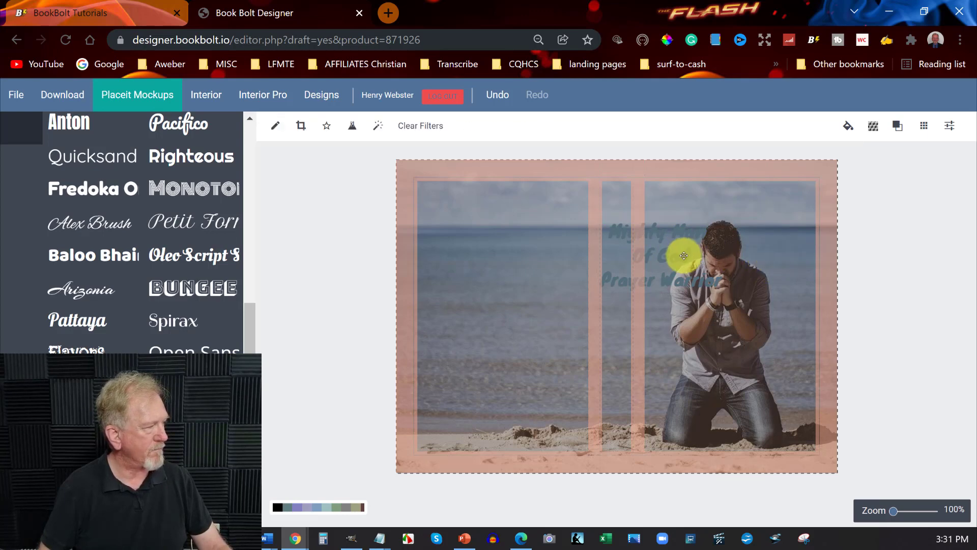
Enlarge the three-line title and fit it within the front cover's safe area, over the praying man
left_click(681, 246)
left_click_drag(726, 292, 755, 310)
left_click_drag(669, 254, 729, 269)
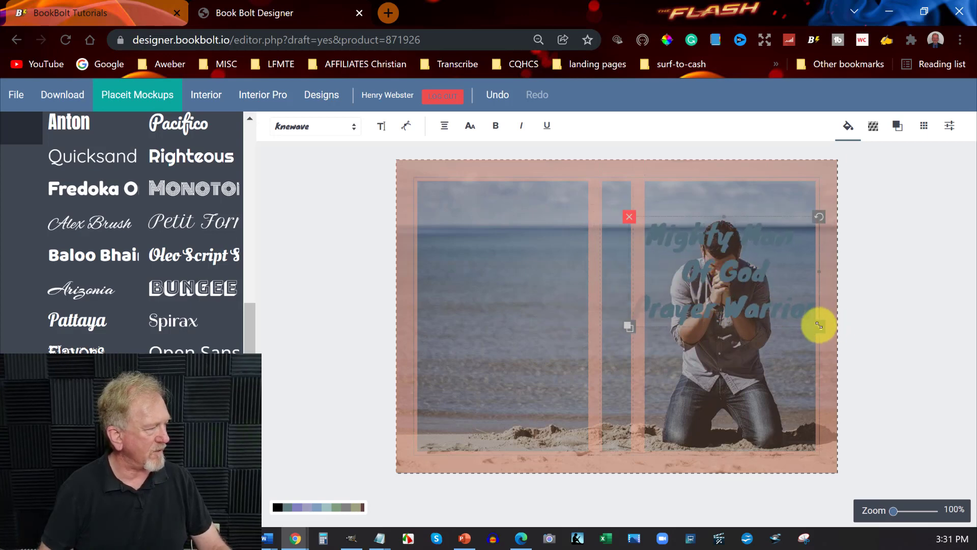
left_click_drag(816, 325, 801, 309)
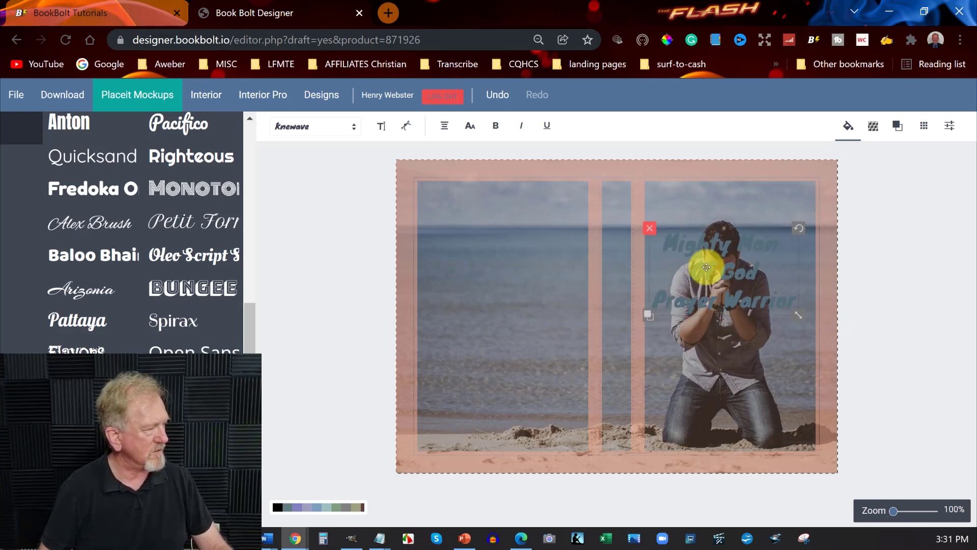
Change the fill colour of all three title lines to white (#ffffff)
left_click(671, 244)
triple_click(671, 243)
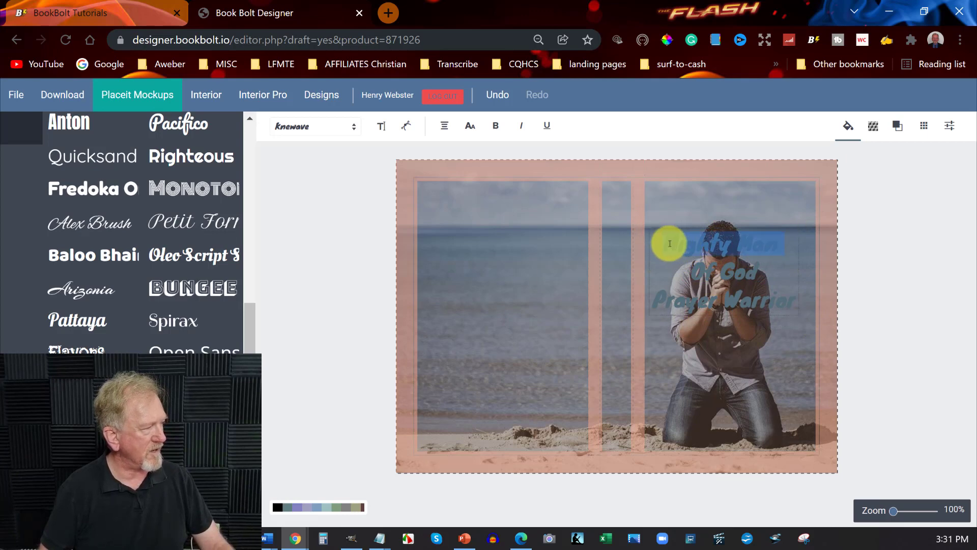
left_click_drag(669, 243, 810, 274)
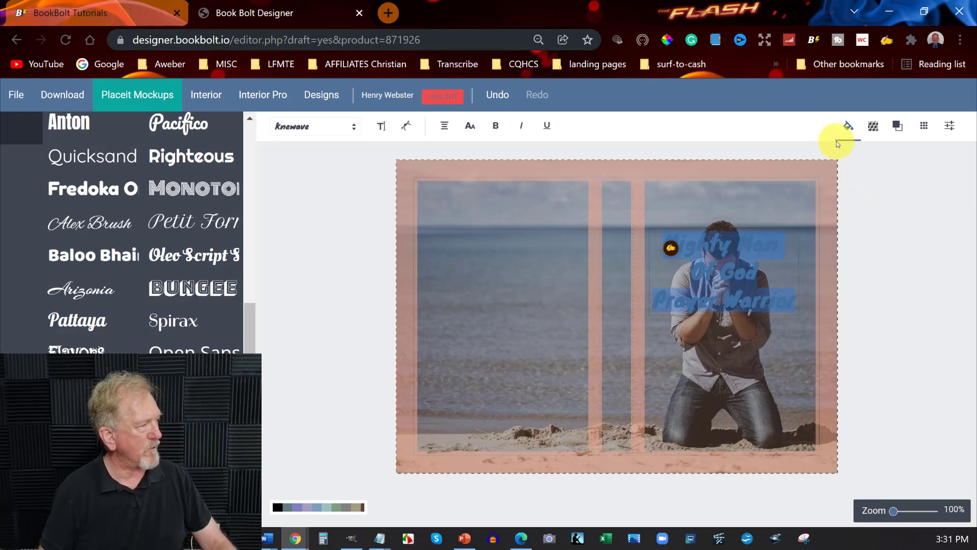
left_click(847, 126)
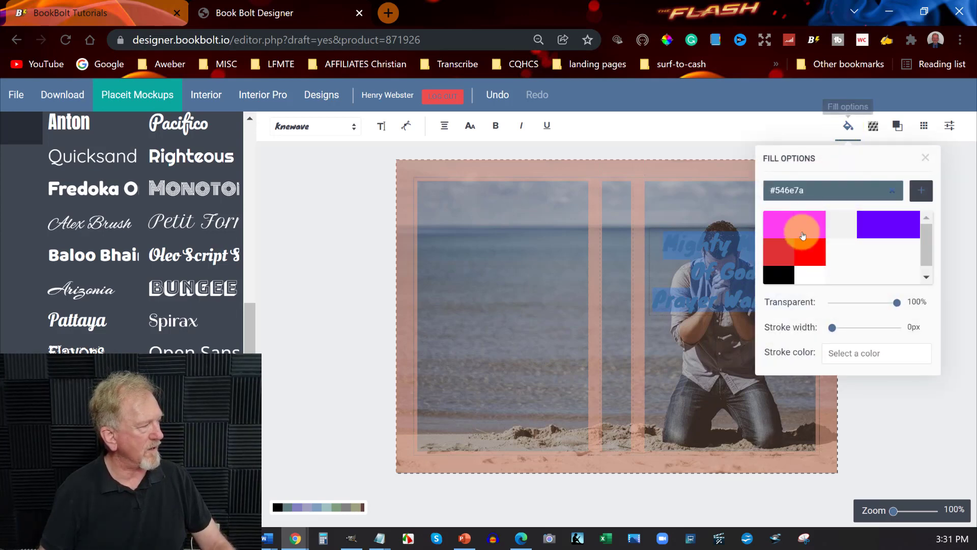
left_click(811, 274)
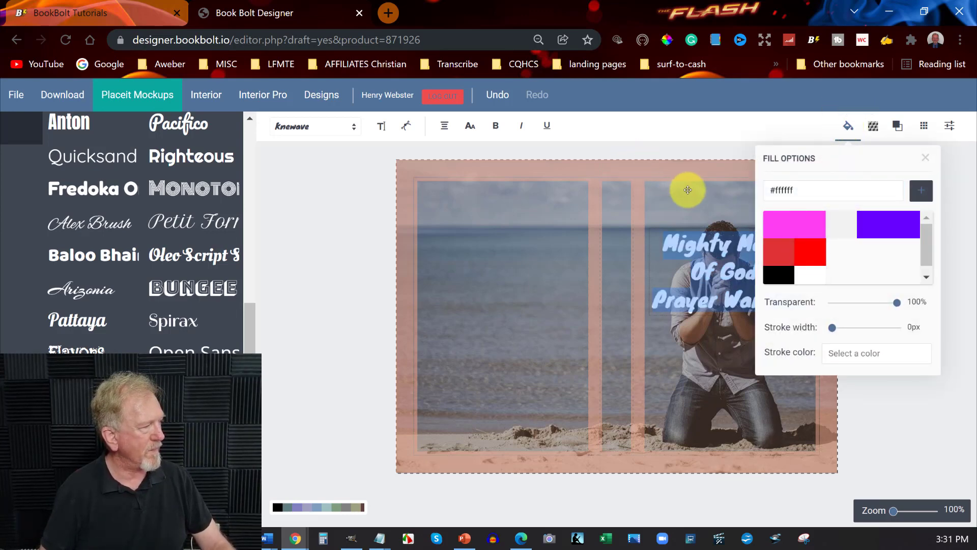
left_click(685, 192)
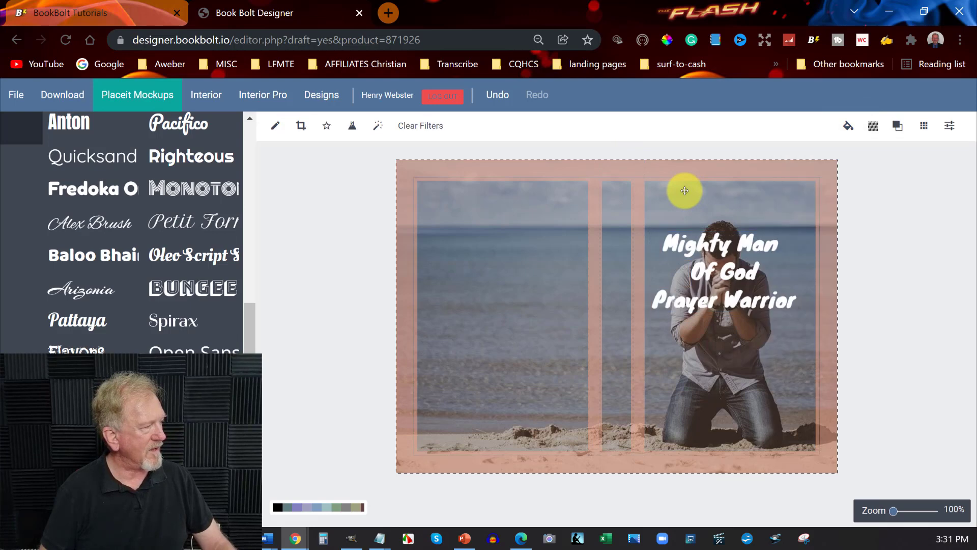
Replace the Knewave title with a new Caveat Brush text on the cover
left_click(681, 247)
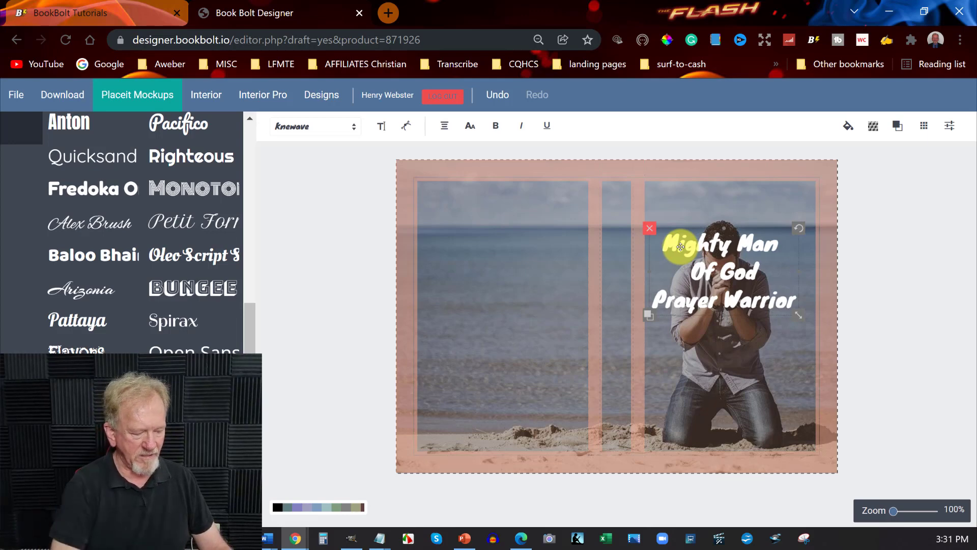
key("Delete")
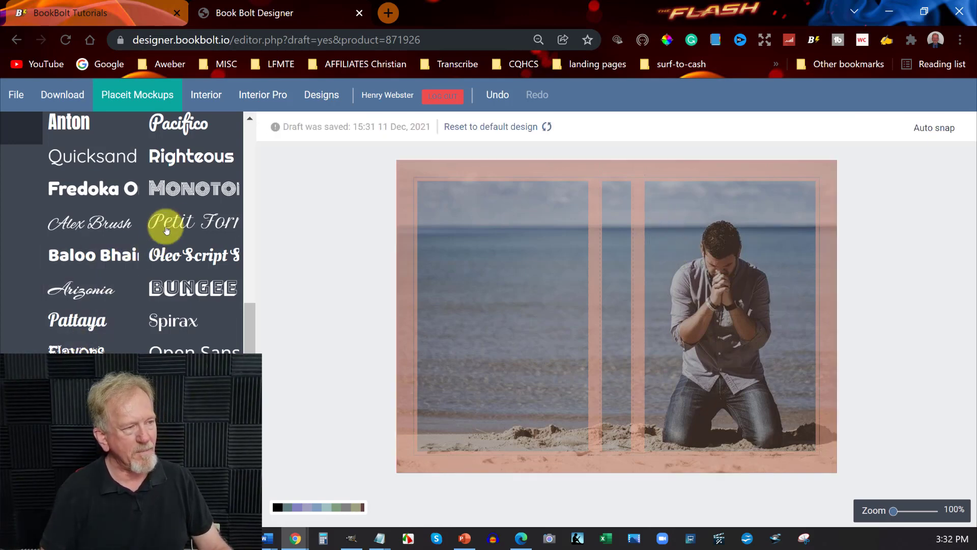
scroll(173, 281, "up", 7)
scroll(172, 224, "down", 3)
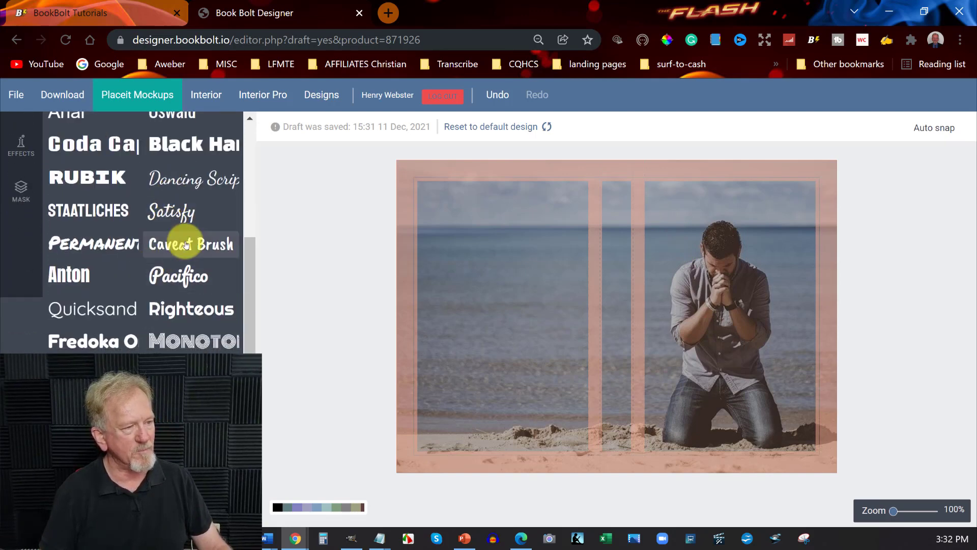
left_click(185, 244)
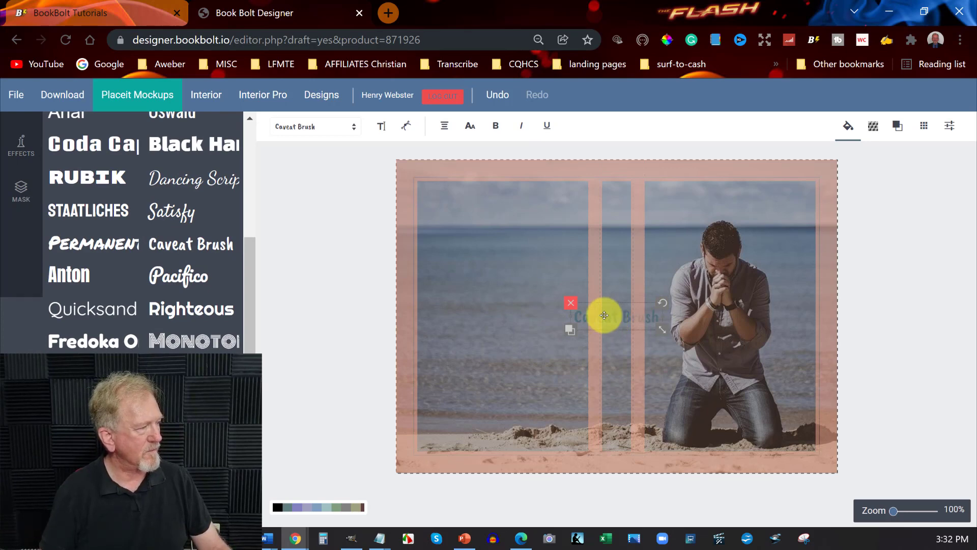
Replace the Caveat Brush sample text with "Mighty Man", "Of God" and "Prayer warrior" on three separate lines
left_click_drag(574, 319, 661, 317)
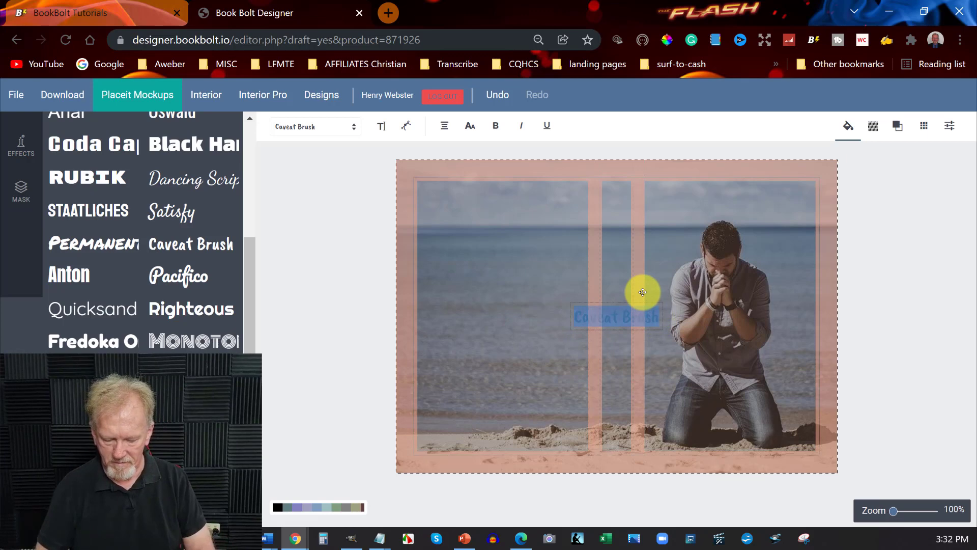
type("Mighty Man")
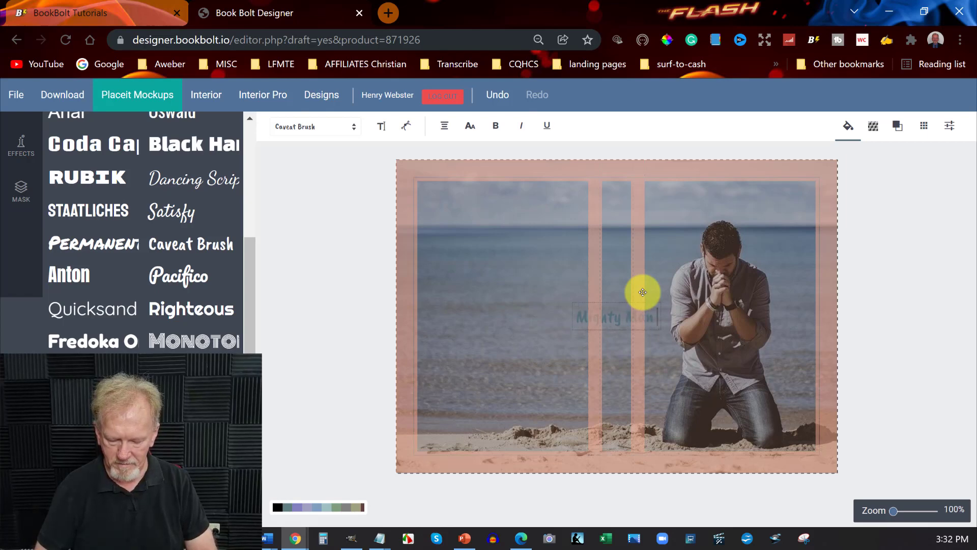
key("Return")
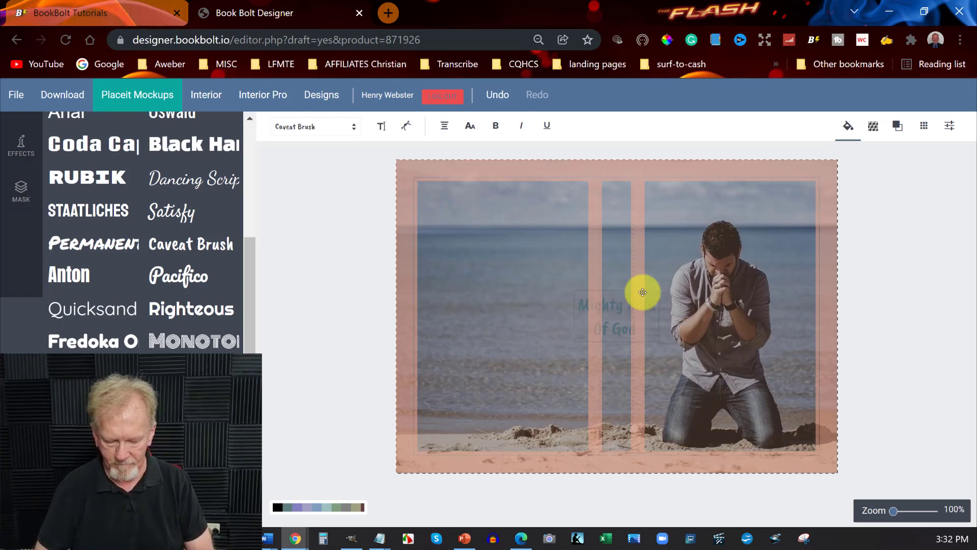
type("Of God")
key("Return")
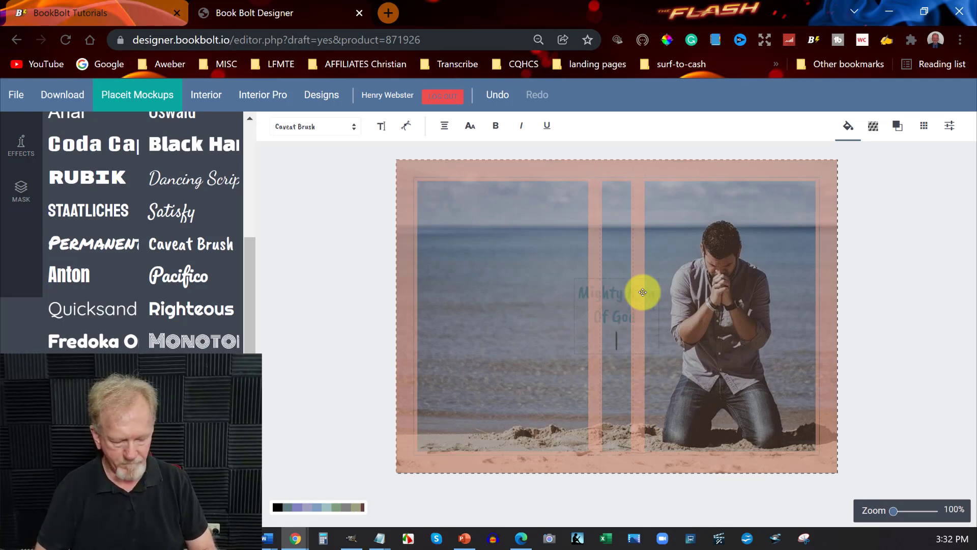
key("BackSpace")
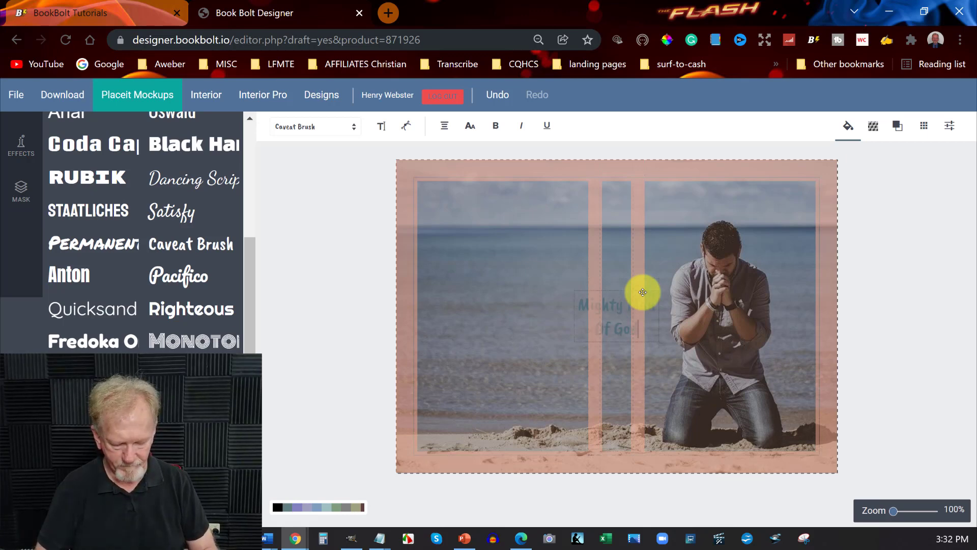
key("Return")
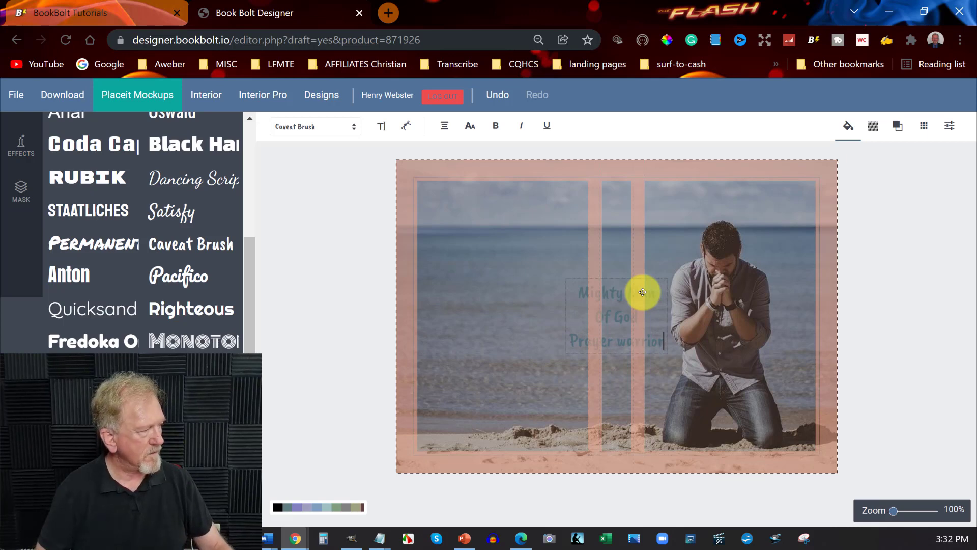
Move the Caveat Brush title onto the front cover and enlarge it to span nearly the cover's safe width
left_click(702, 280)
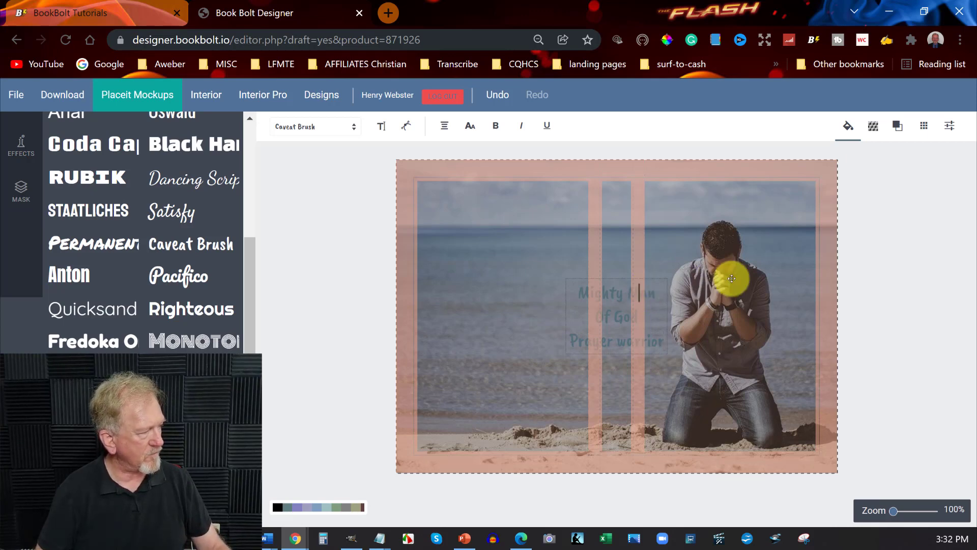
left_click(611, 299)
left_click_drag(611, 299, 705, 258)
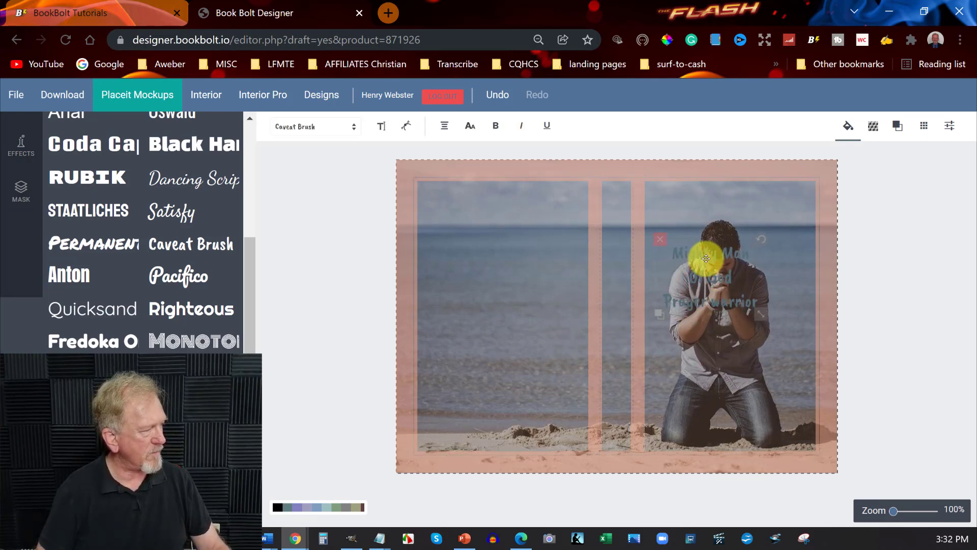
left_click_drag(758, 306, 789, 335)
left_click_drag(712, 291, 728, 298)
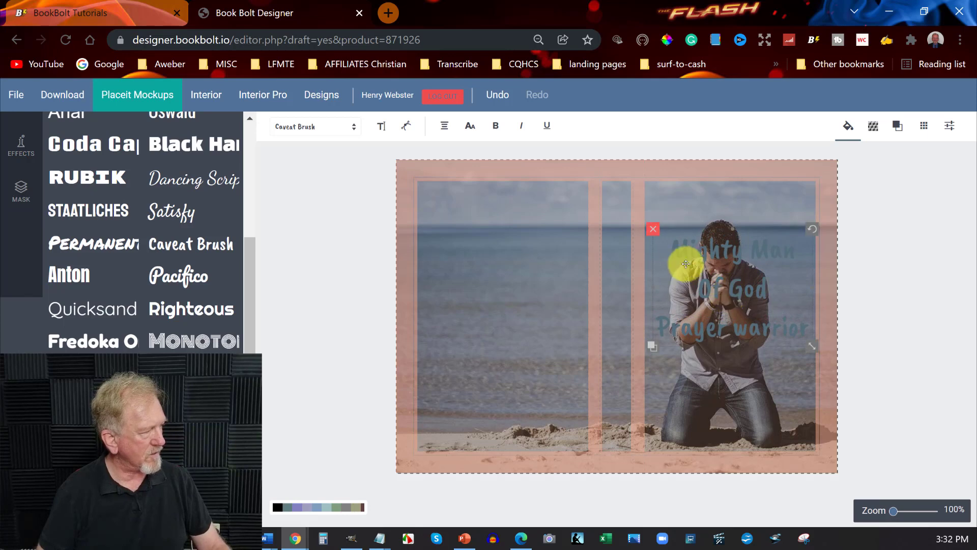
Change the fill colour of all three lines of the front cover title to white (#ffffff)
left_click(674, 251)
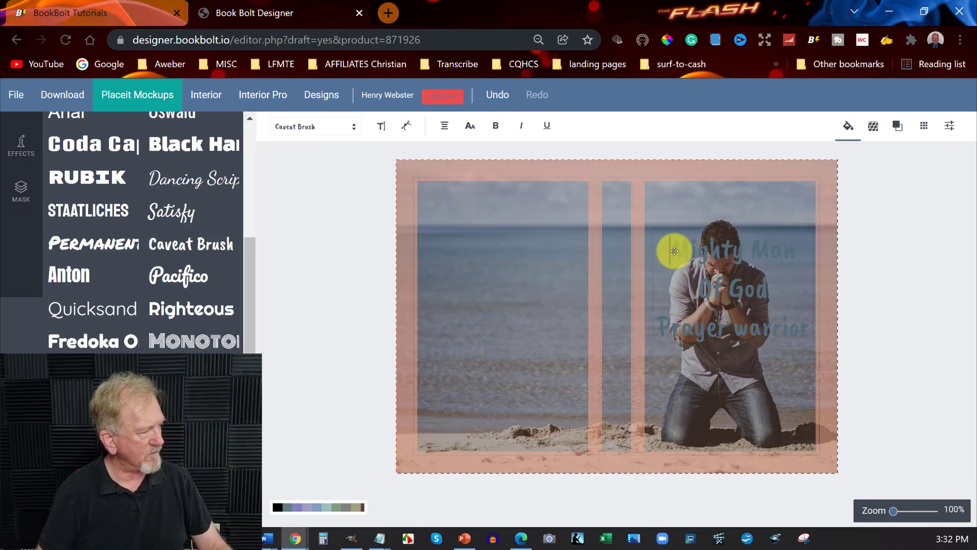
left_click_drag(672, 249, 818, 332)
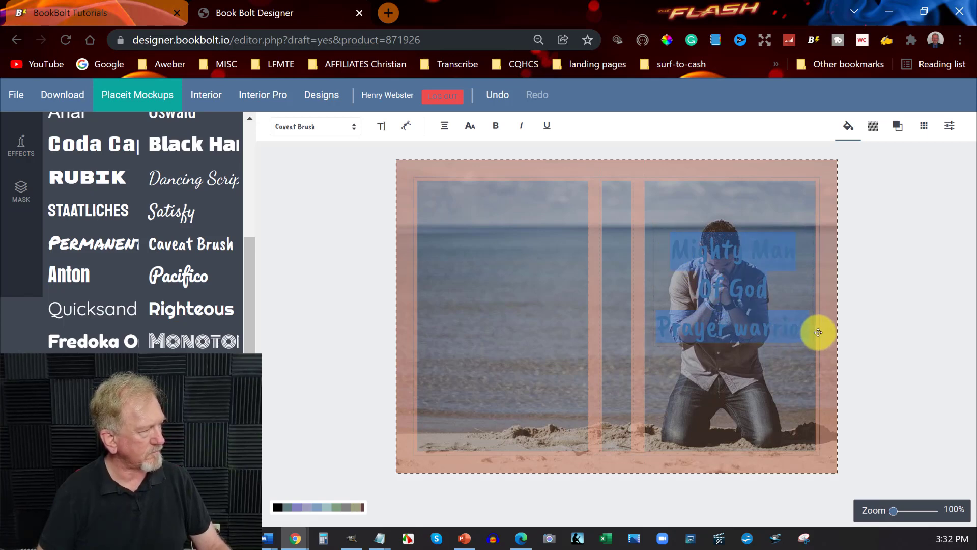
left_click(848, 126)
left_click(800, 275)
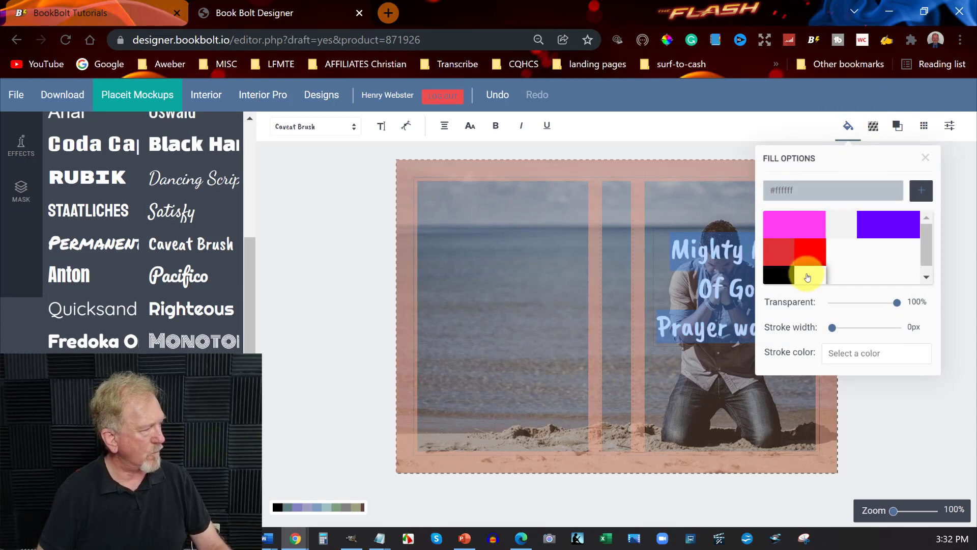
left_click(699, 200)
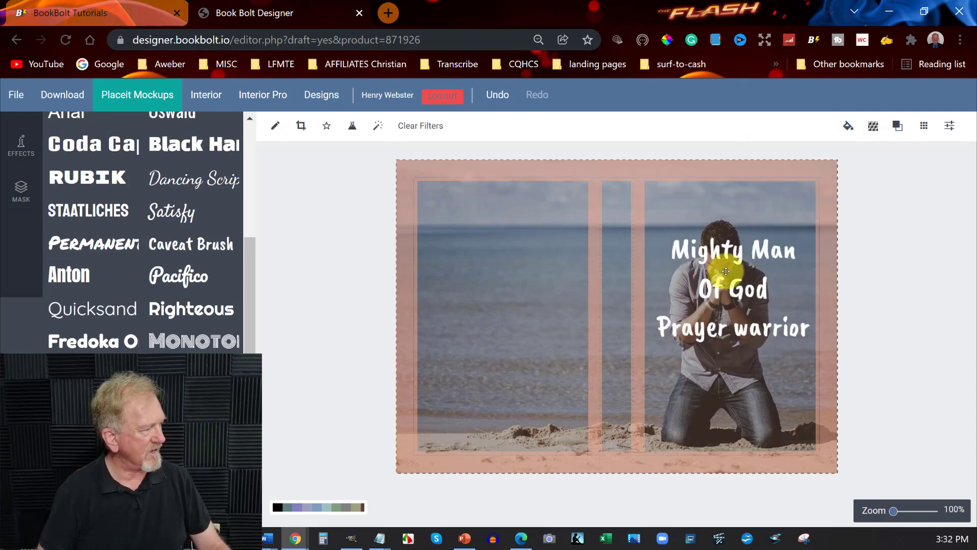
Nudge the front cover title slightly toward the spine and capitalise its last word so it reads "Prayer Warrior"
left_click(714, 253)
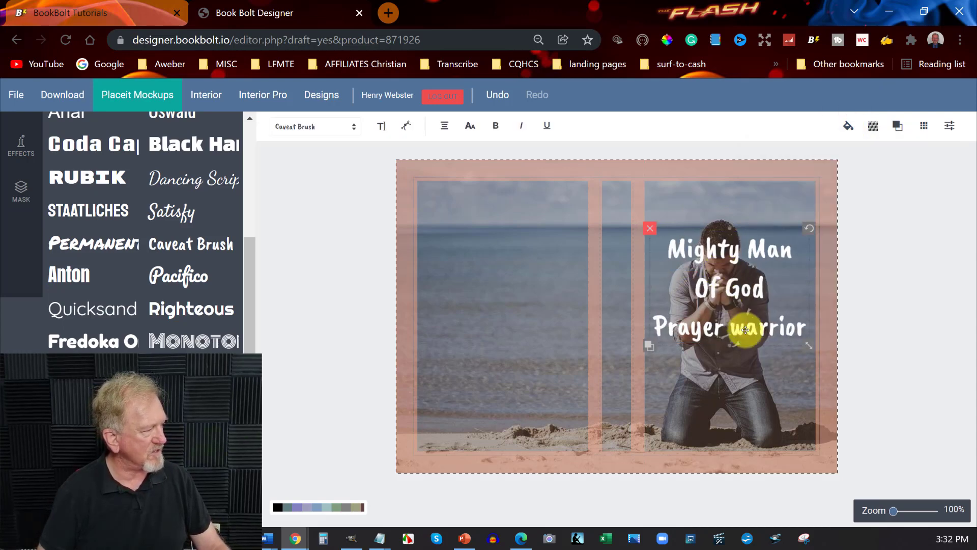
left_click(743, 330)
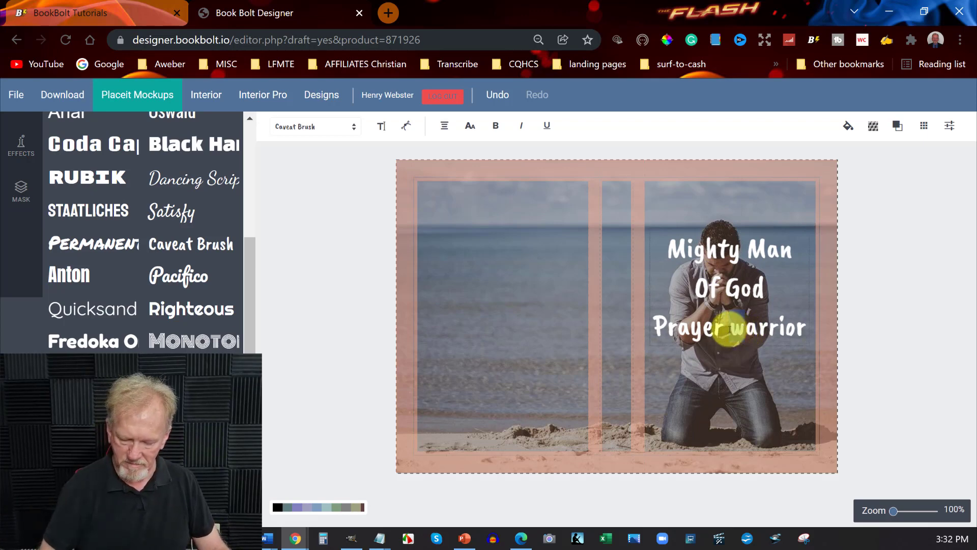
type("W")
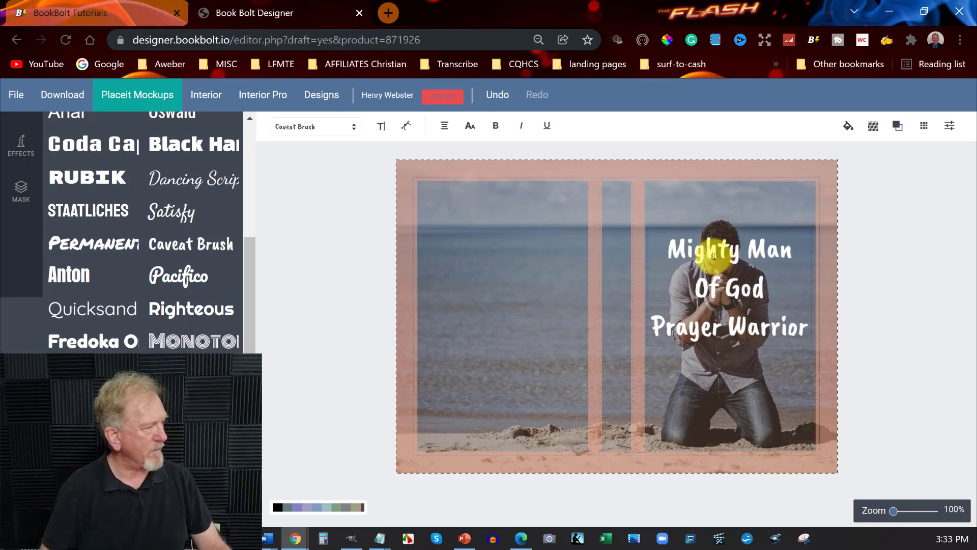
left_click(700, 371)
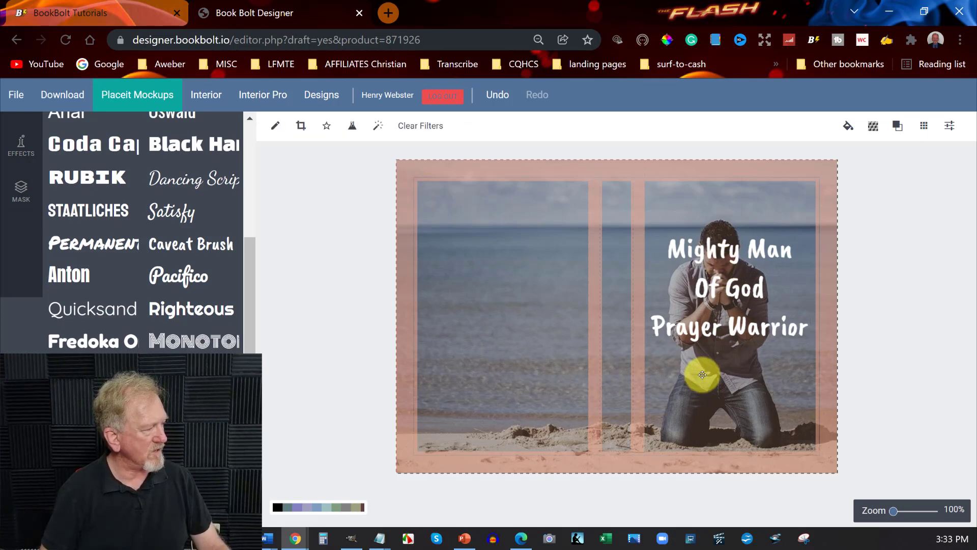
Duplicate the front cover title and move the copy onto the back cover
left_click(709, 320)
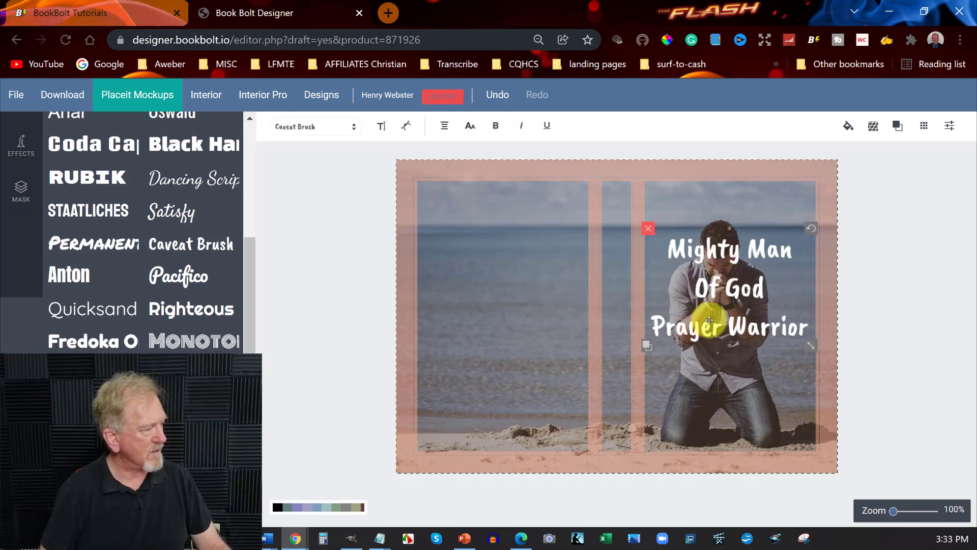
left_click(646, 346)
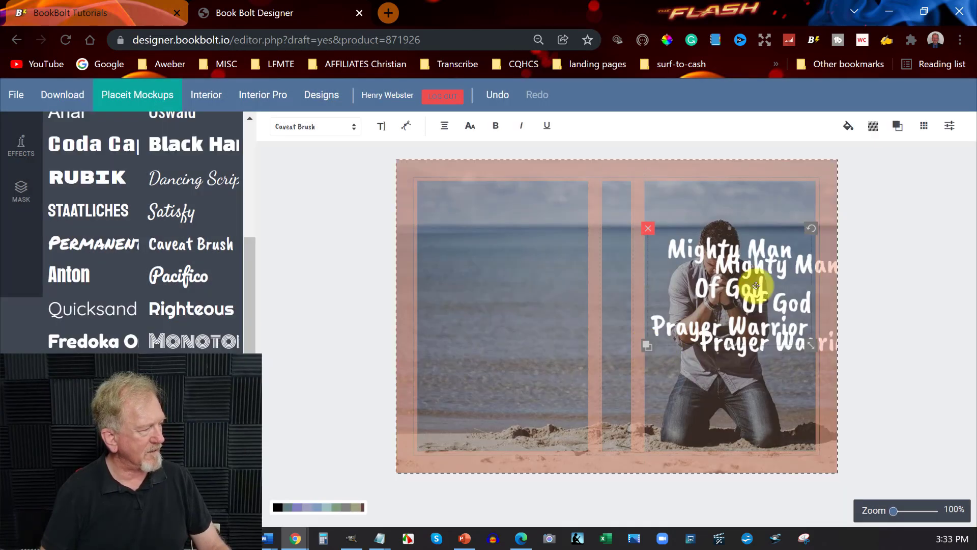
left_click_drag(753, 301, 493, 293)
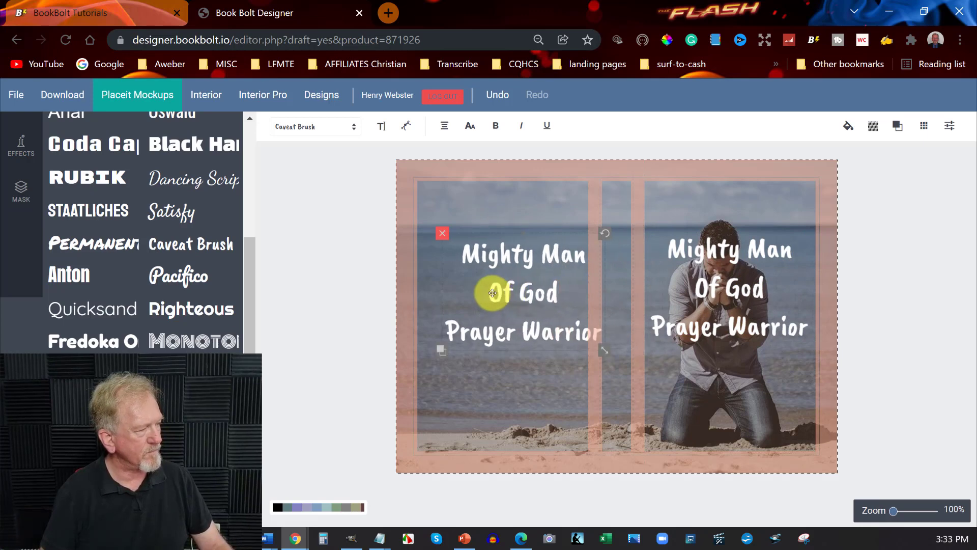
Edit the back cover title copy into a single line reading "Mighty Man of God Prayer Warrior"
left_click(491, 292)
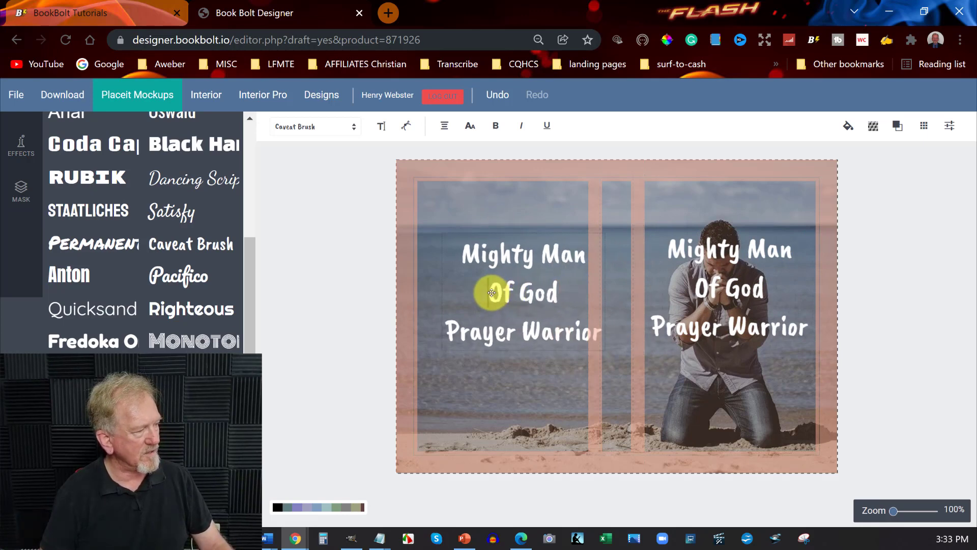
key("BackSpace")
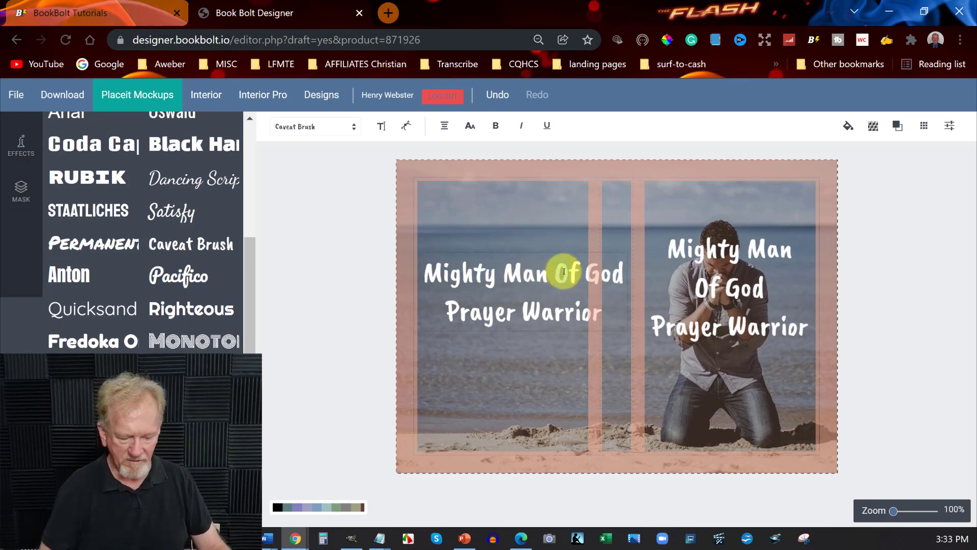
key("BackSpace")
type("o")
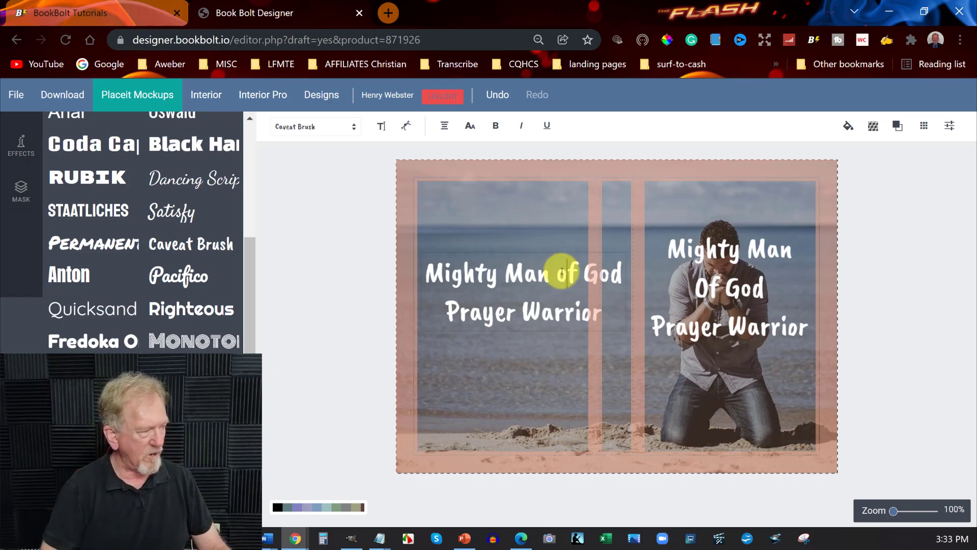
left_click(446, 308)
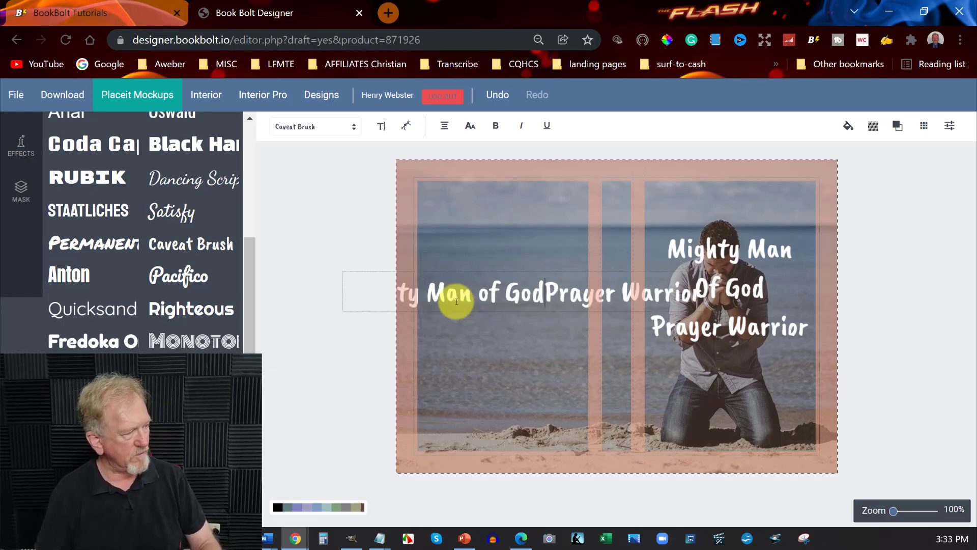
key("BackSpace")
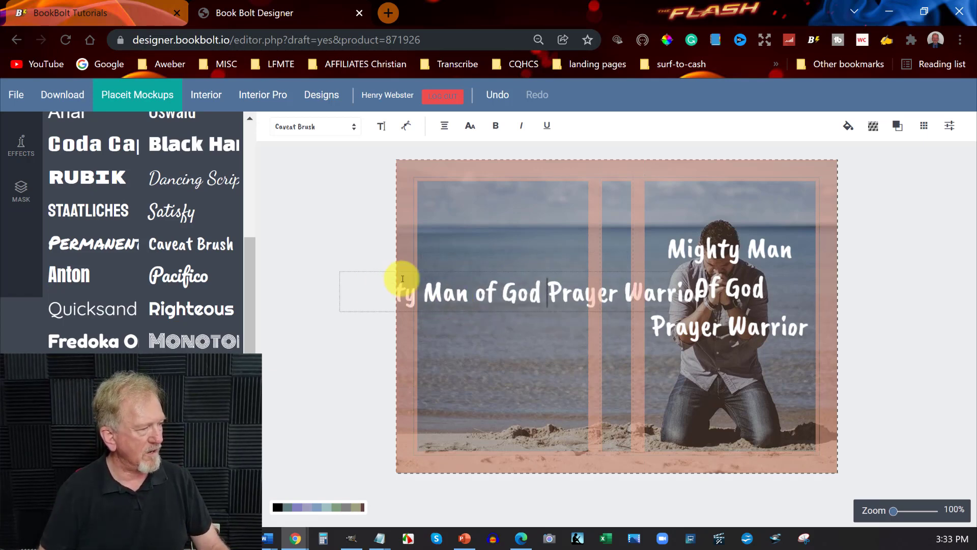
Shrink the one-line title, rotate it to read vertically from bottom to top, and place it on the spine
left_click(740, 248)
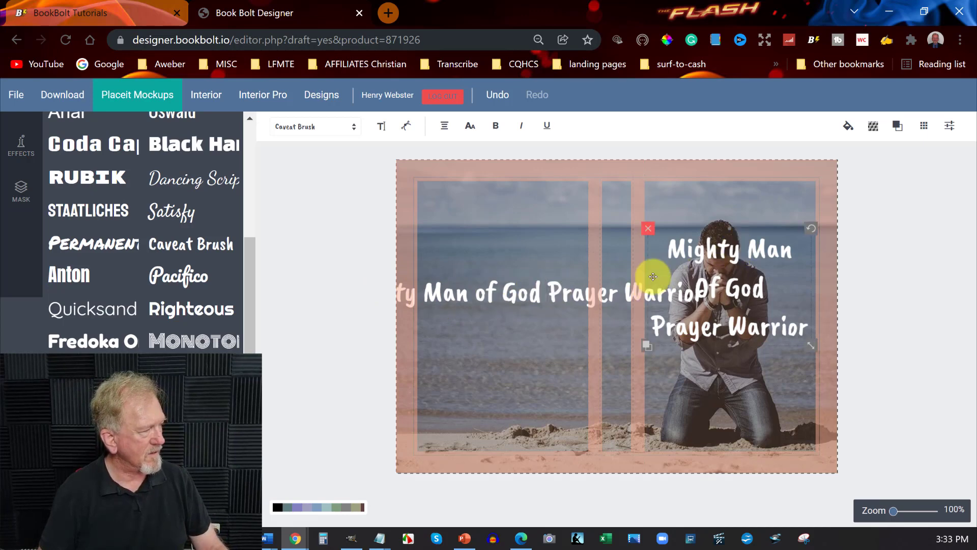
left_click(602, 296)
left_click_drag(707, 311, 650, 279)
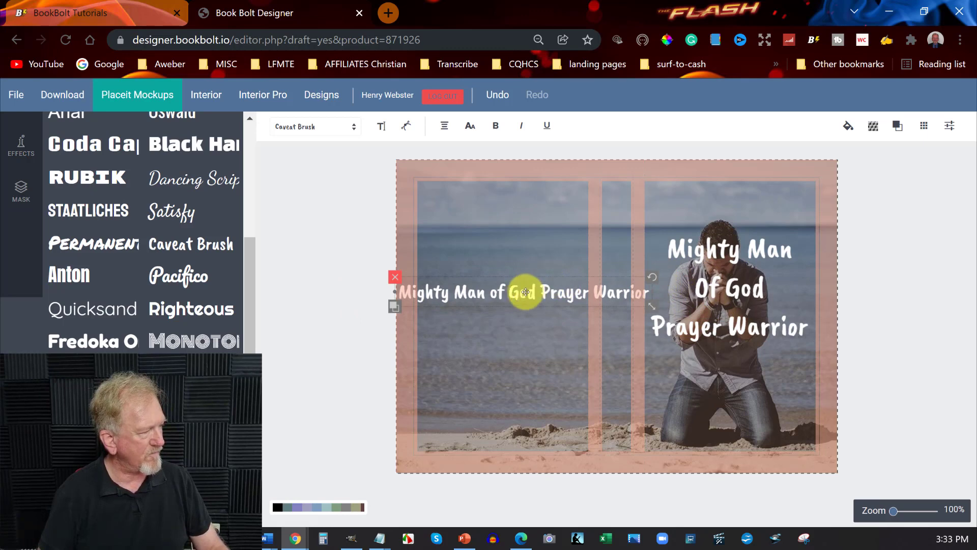
left_click_drag(524, 290, 587, 294)
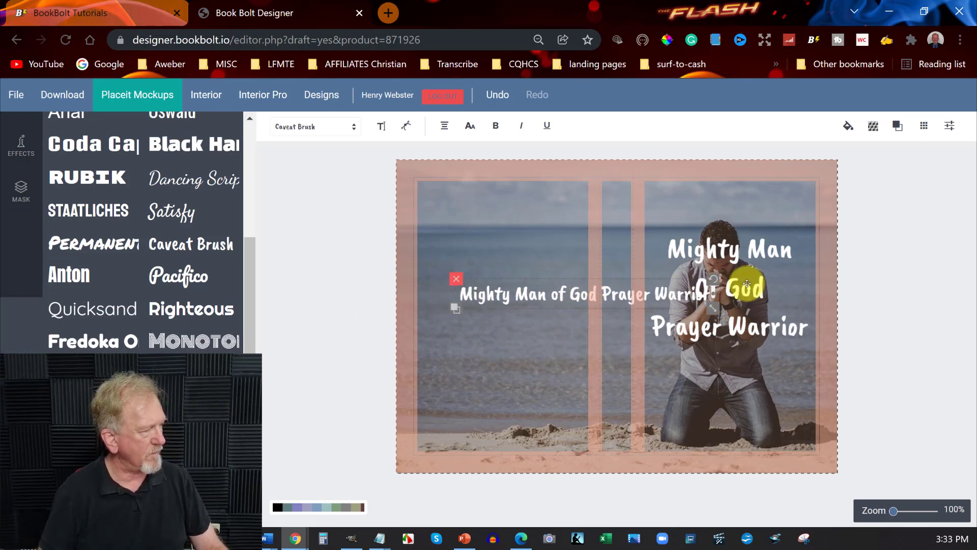
left_click_drag(712, 276, 576, 212)
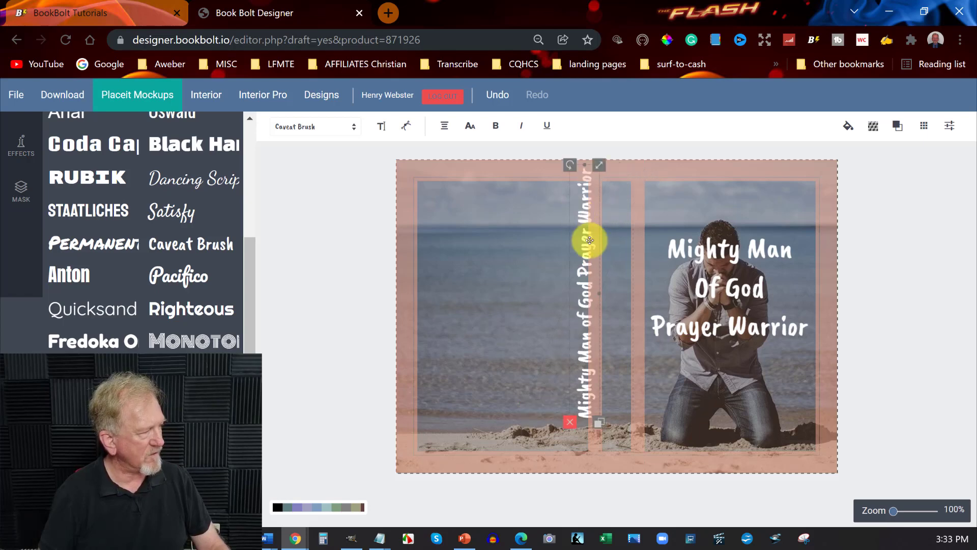
left_click_drag(582, 261, 611, 283)
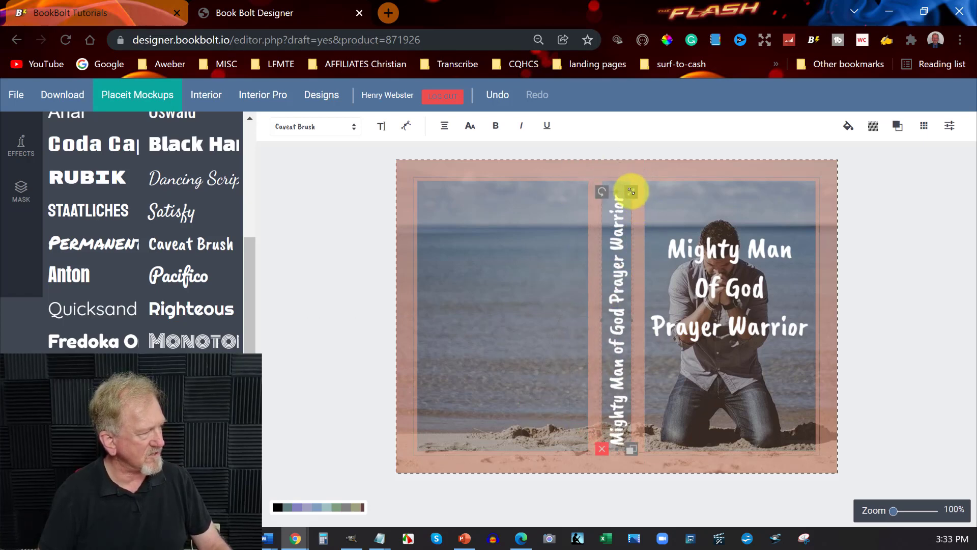
Make the spine title a little smaller, keeping it vertical, and centre it on the spine both ways
left_click_drag(601, 189, 789, 291)
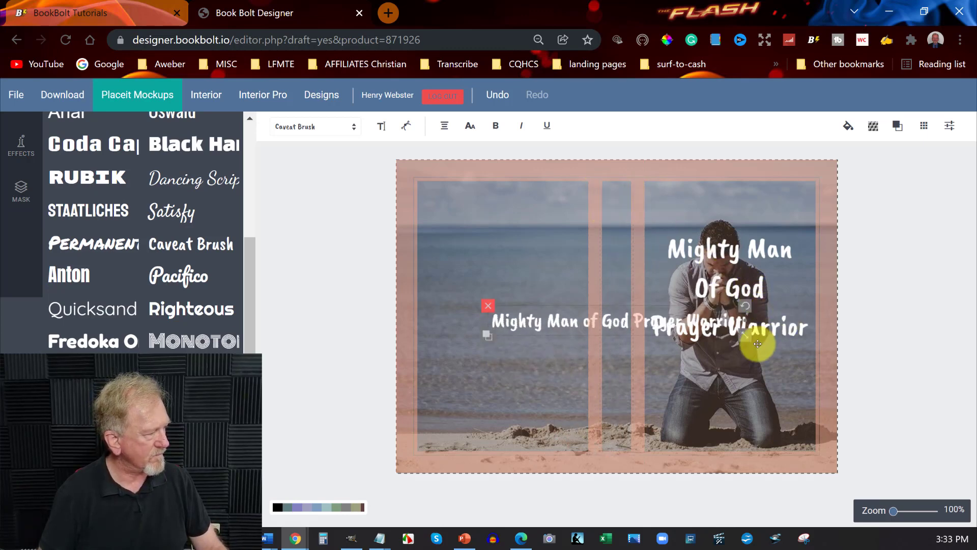
left_click_drag(753, 338, 607, 224)
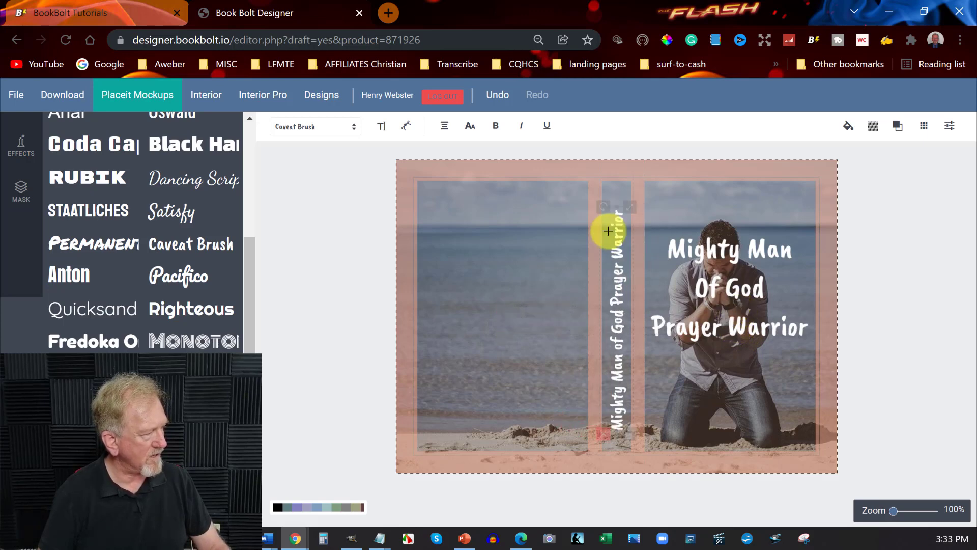
left_click_drag(616, 319, 618, 316)
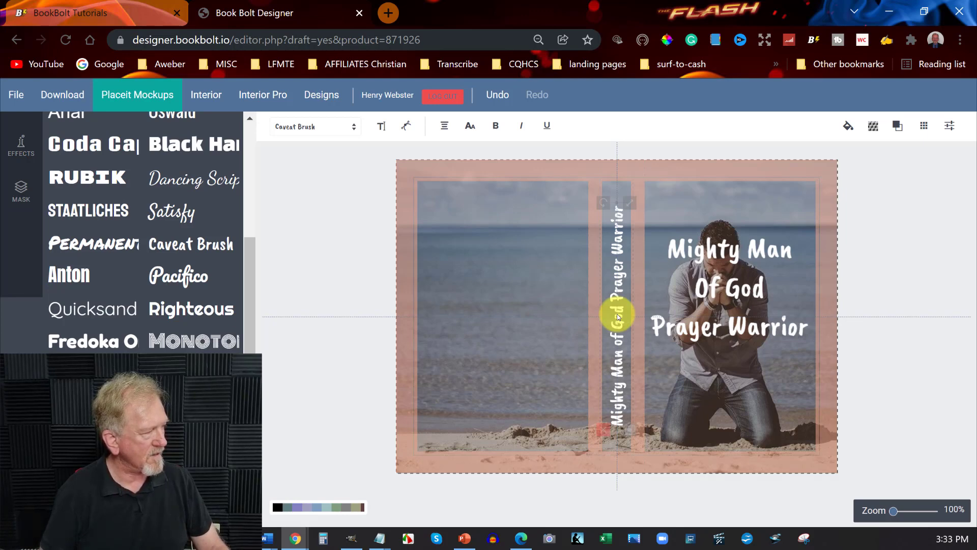
left_click(503, 252)
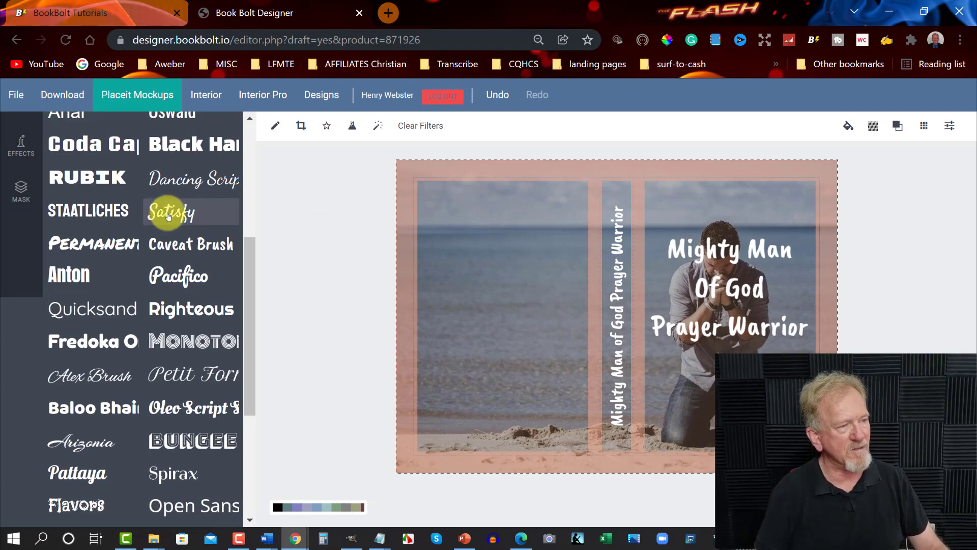
Add a left-aligned Arial text near the upper-left corner of the back cover and open it for editing
scroll(127, 204, "up", 5)
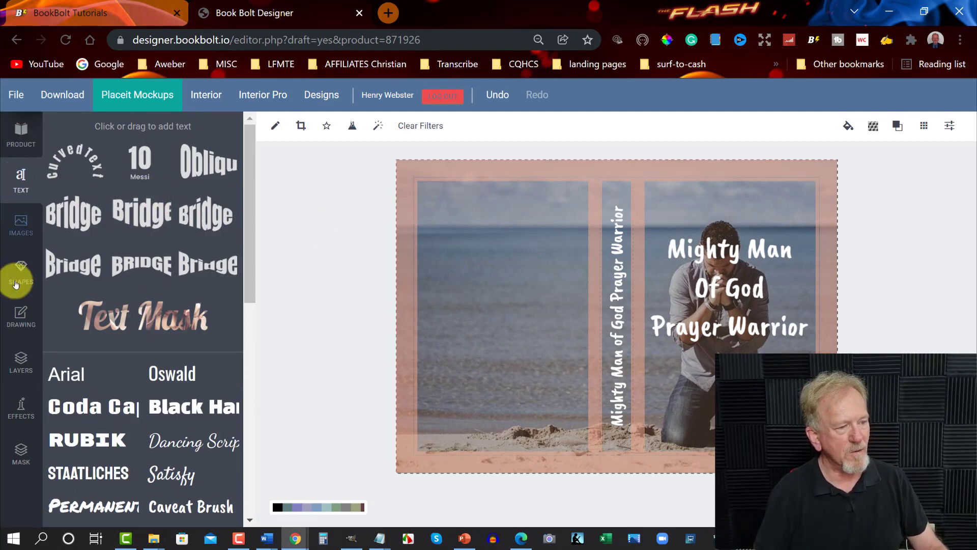
left_click(73, 375)
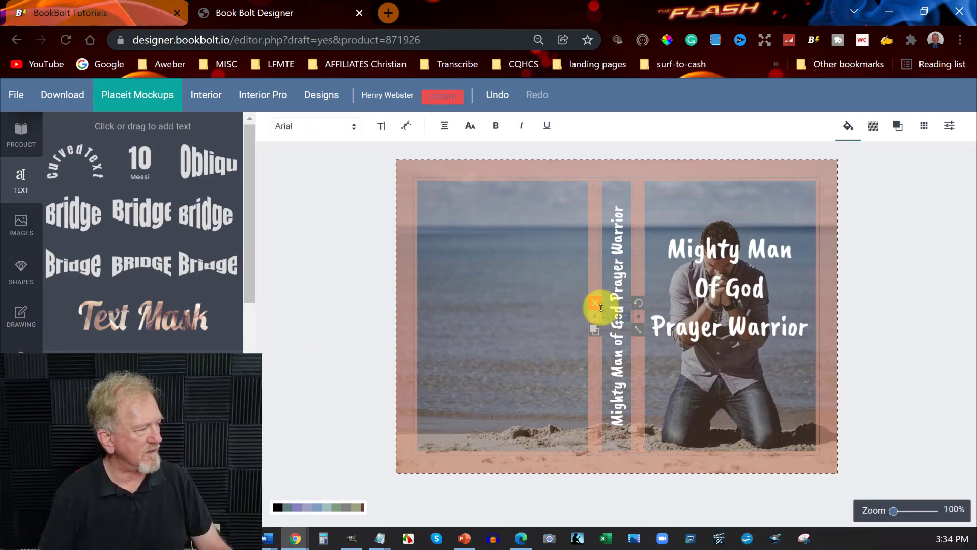
left_click_drag(609, 320, 446, 214)
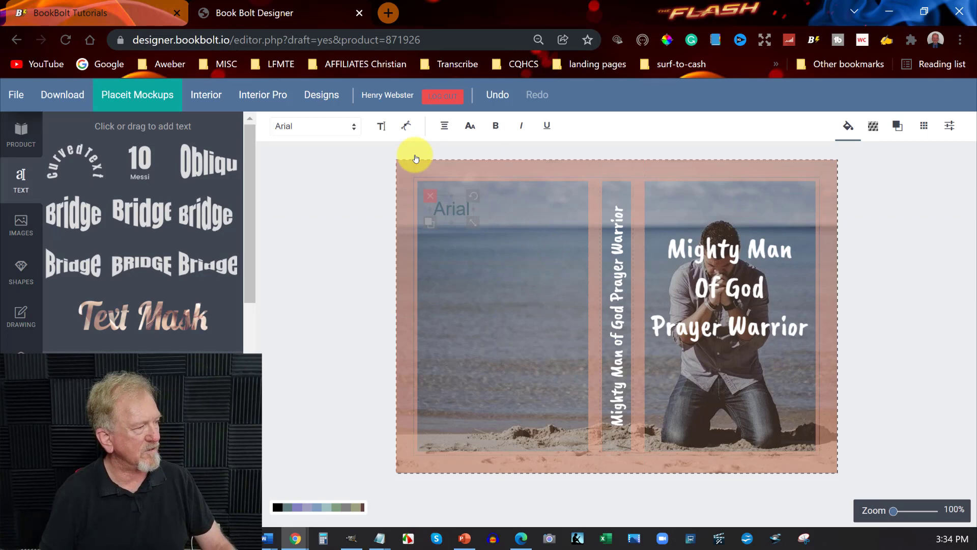
left_click(416, 158)
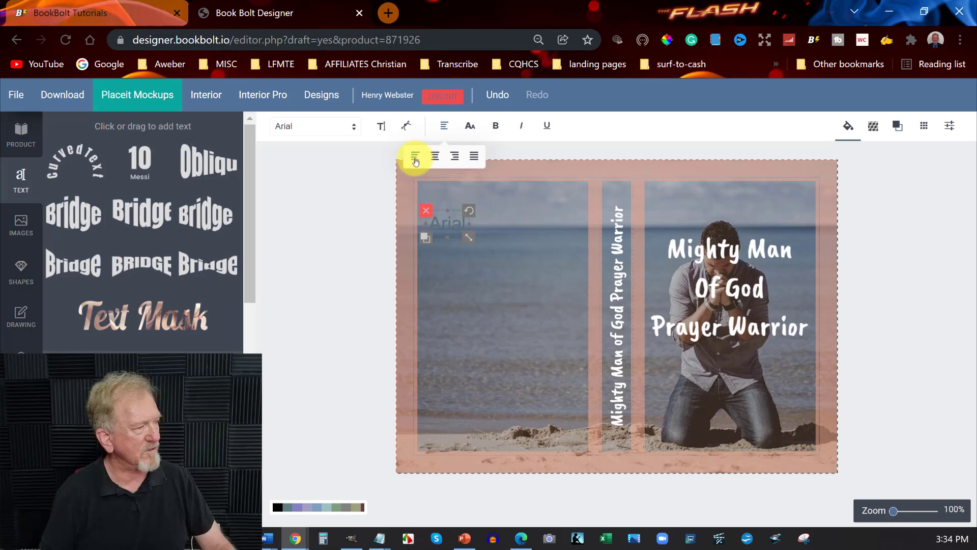
left_click(440, 221)
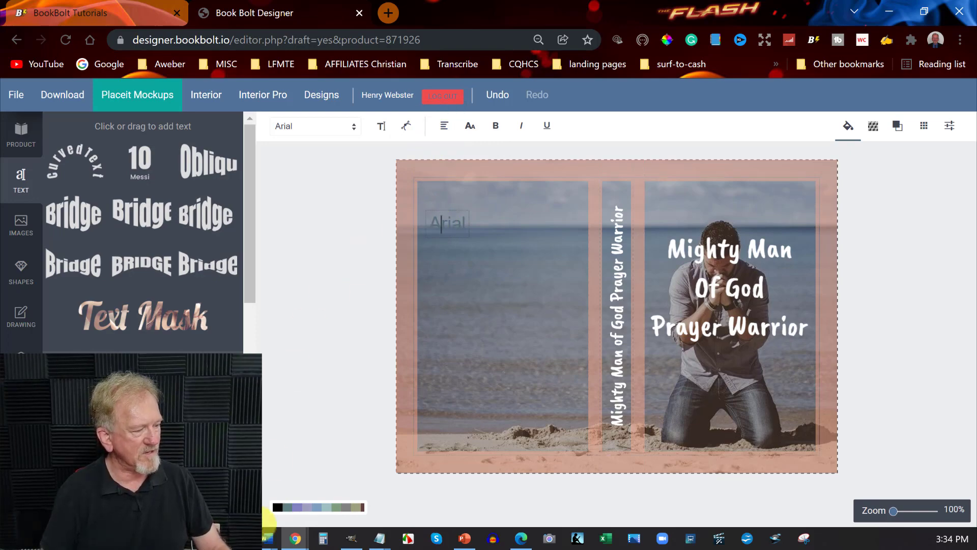
Switch to Document1 in Word, copy the first paragraph from "The Bible states in James 5:16 (b)" to "Especially fervent prayer.", and return to Book Bolt Designer
left_click(268, 540)
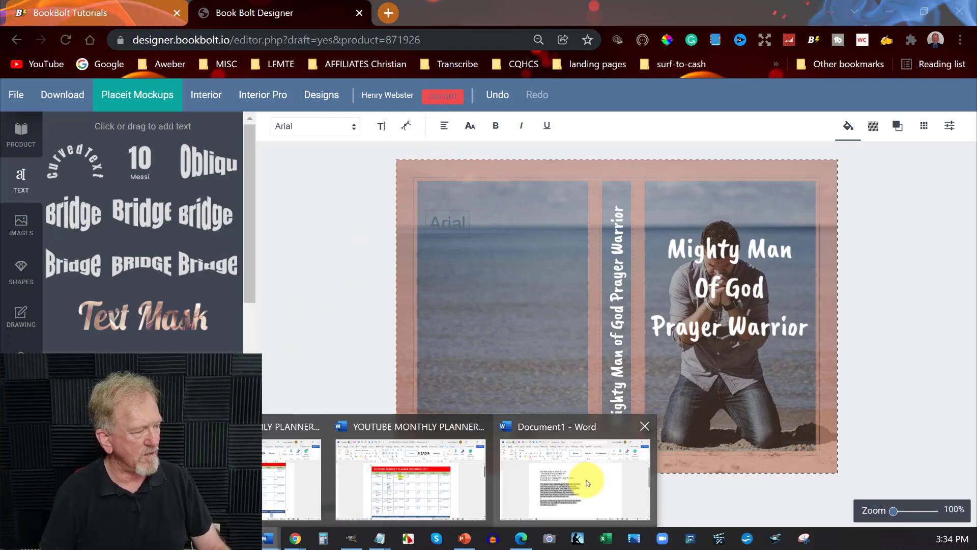
left_click(584, 484)
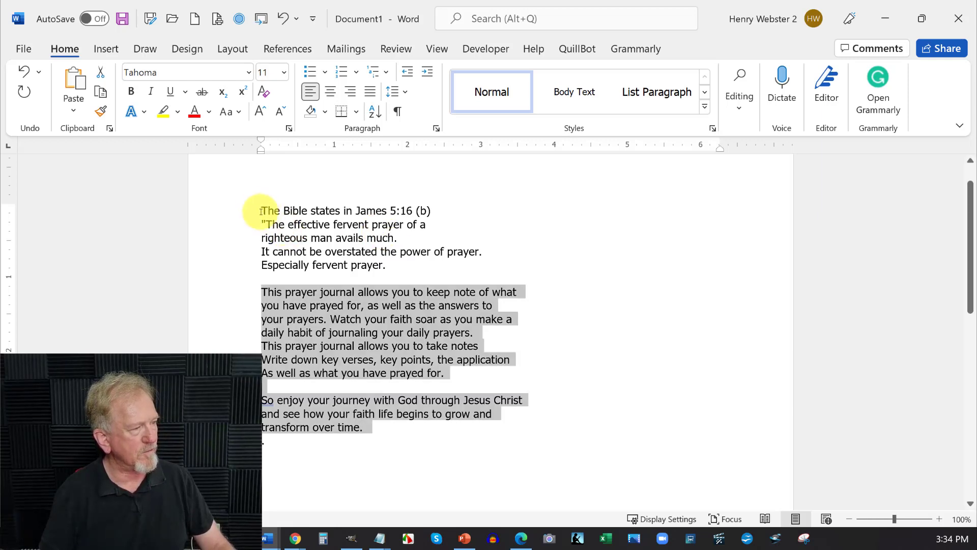
left_click_drag(259, 207, 393, 264)
right_click(334, 227)
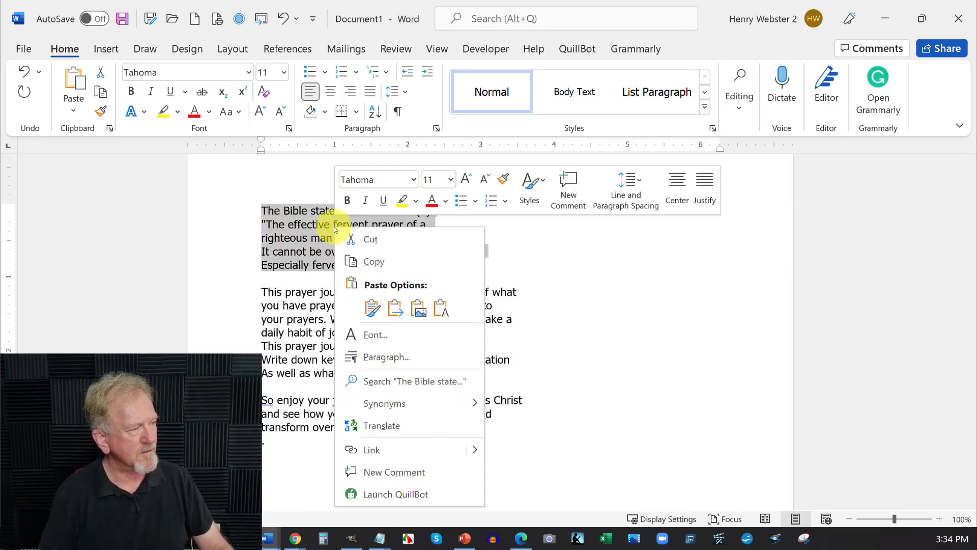
left_click(373, 263)
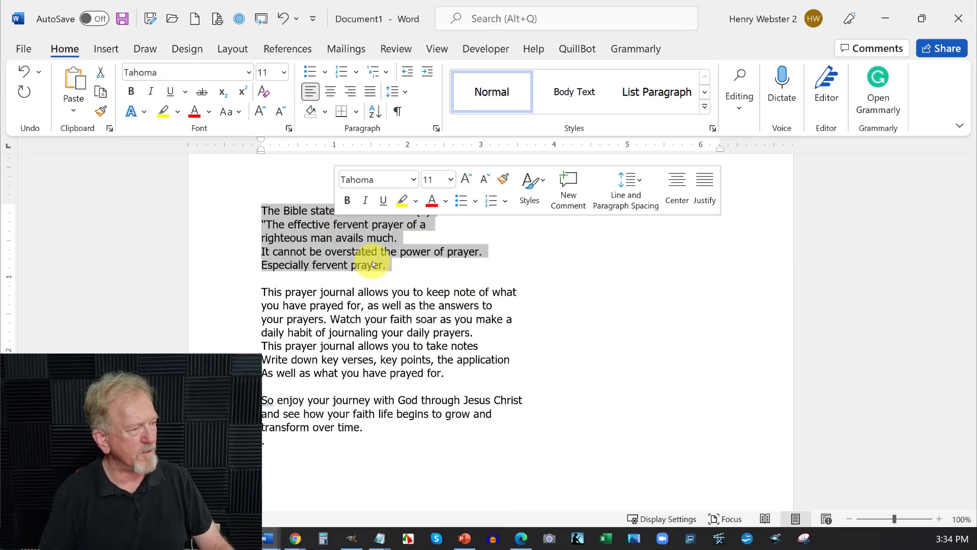
left_click(885, 18)
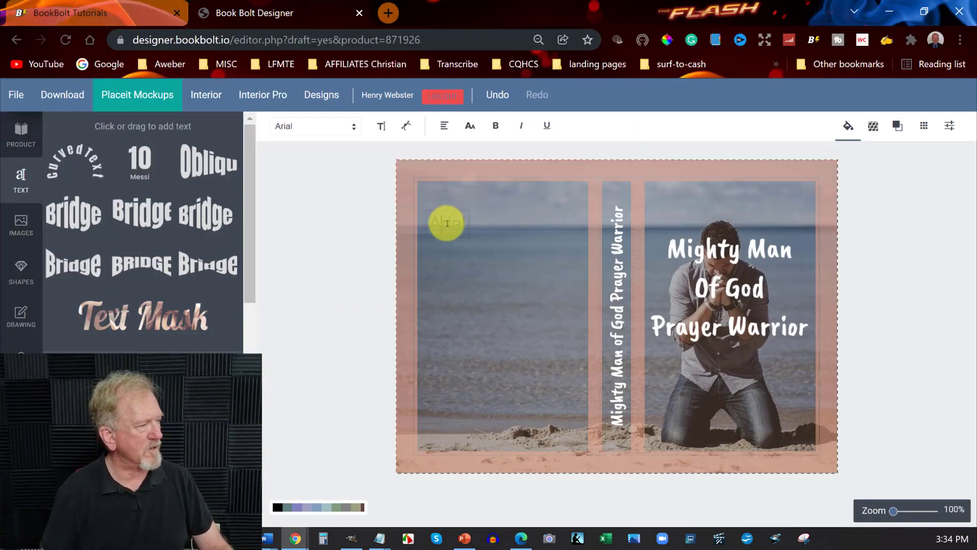
Replace the placeholder text on the back cover with the copied James 5:16 paragraph
left_click_drag(426, 220, 467, 229)
key("ctrl+v")
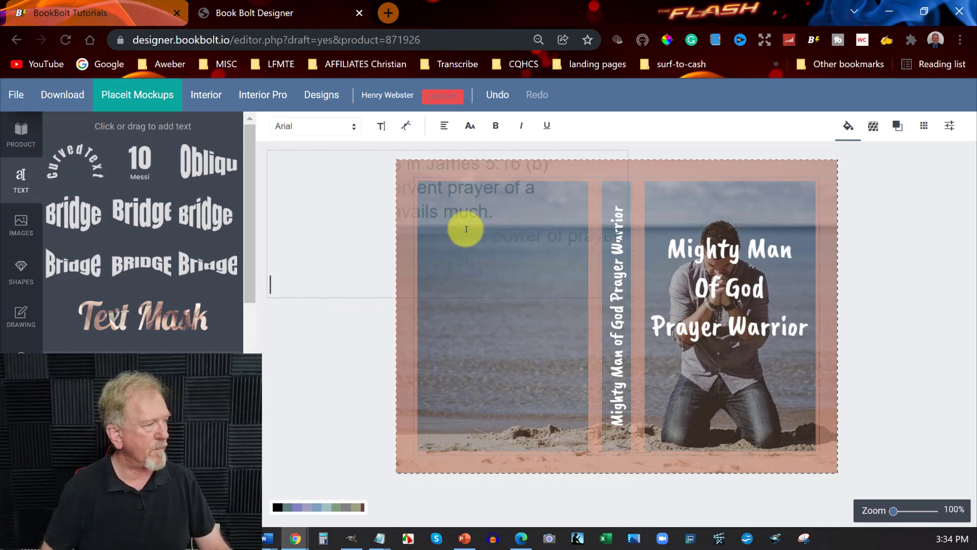
left_click(513, 358)
Shrink the James 5:16 paragraph to fit the back cover's width and place it near the upper-left corner of the back cover
left_click(529, 216)
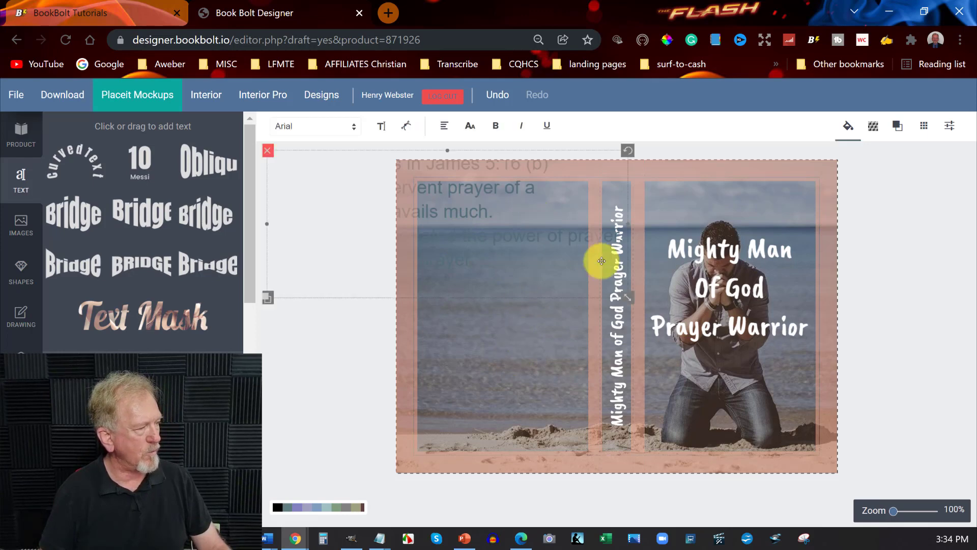
left_click_drag(628, 300, 548, 244)
left_click_drag(436, 210, 495, 217)
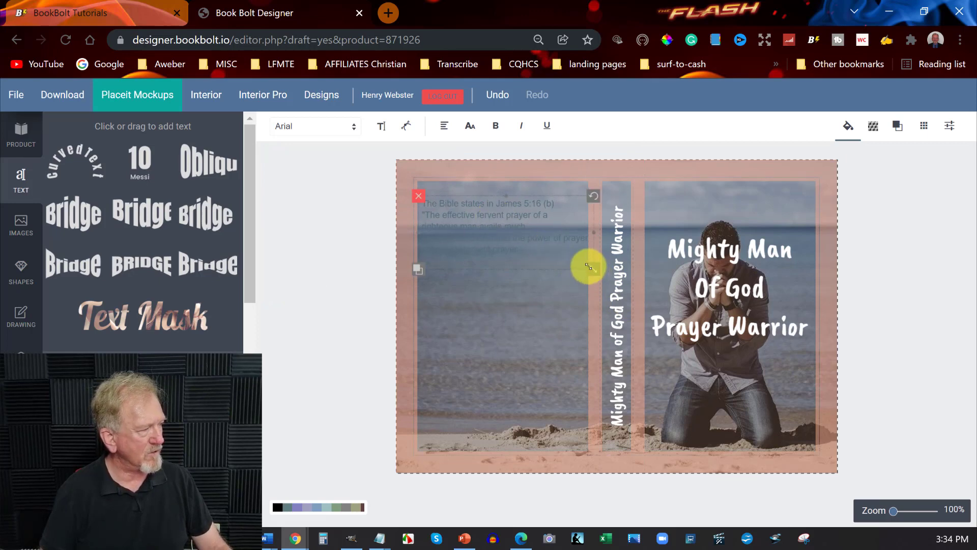
left_click_drag(592, 269, 581, 260)
left_click_drag(495, 224, 486, 219)
Fill the whole back cover paragraph with white (#ffffff) and add a new line after "Especially fervent prayer."
left_click(441, 205)
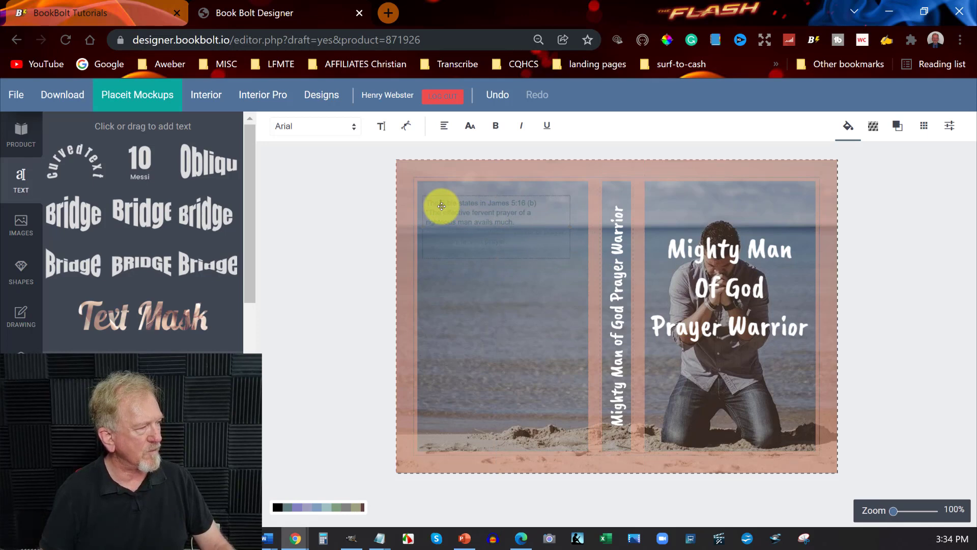
left_click_drag(426, 200, 545, 260)
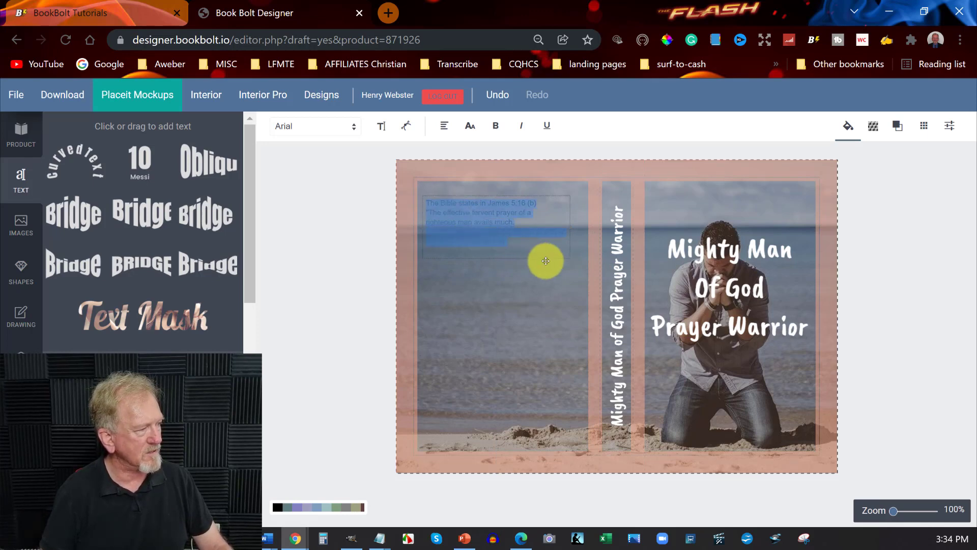
left_click(847, 124)
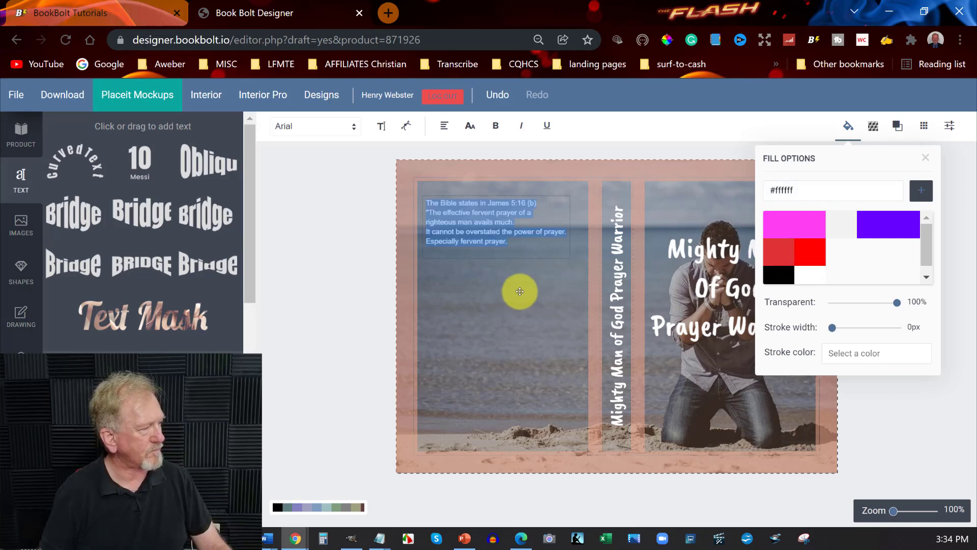
left_click(527, 270)
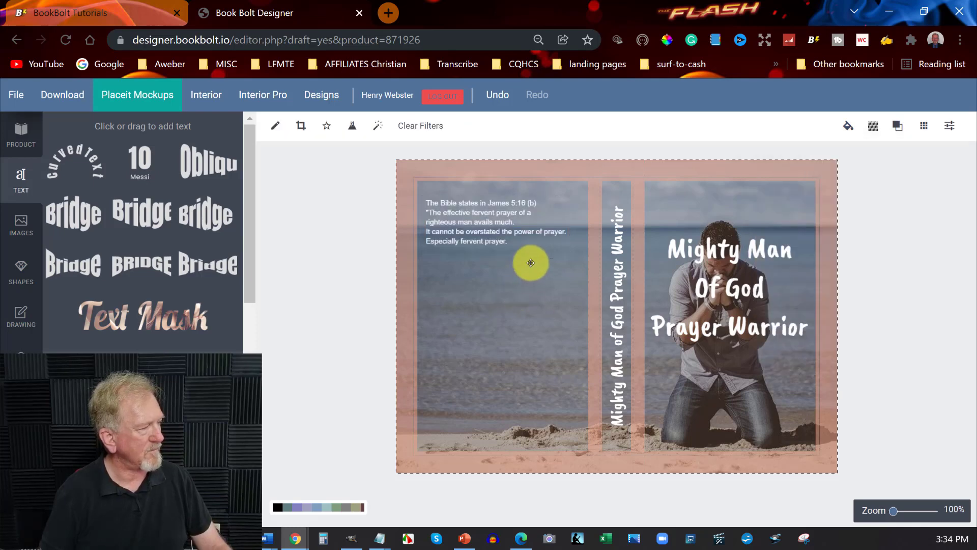
left_click(505, 242)
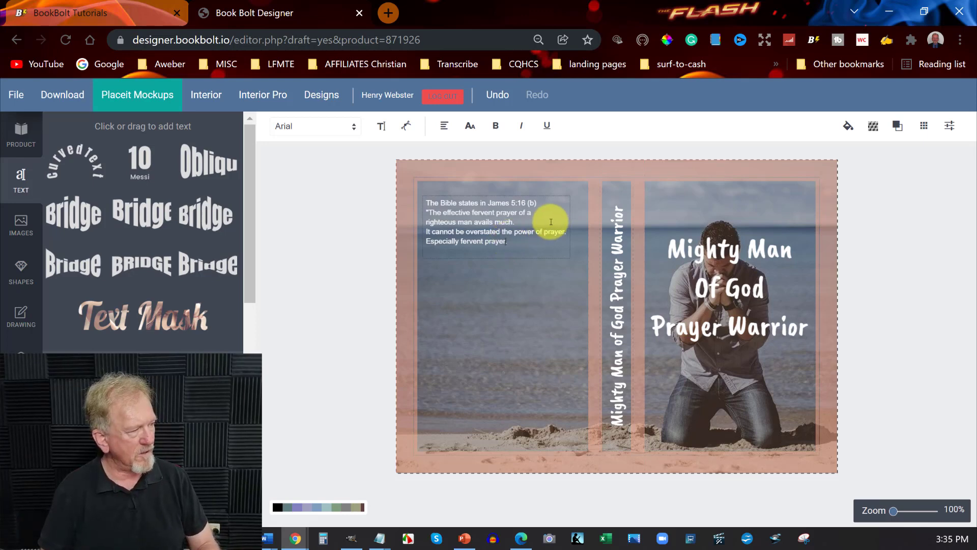
key("Return")
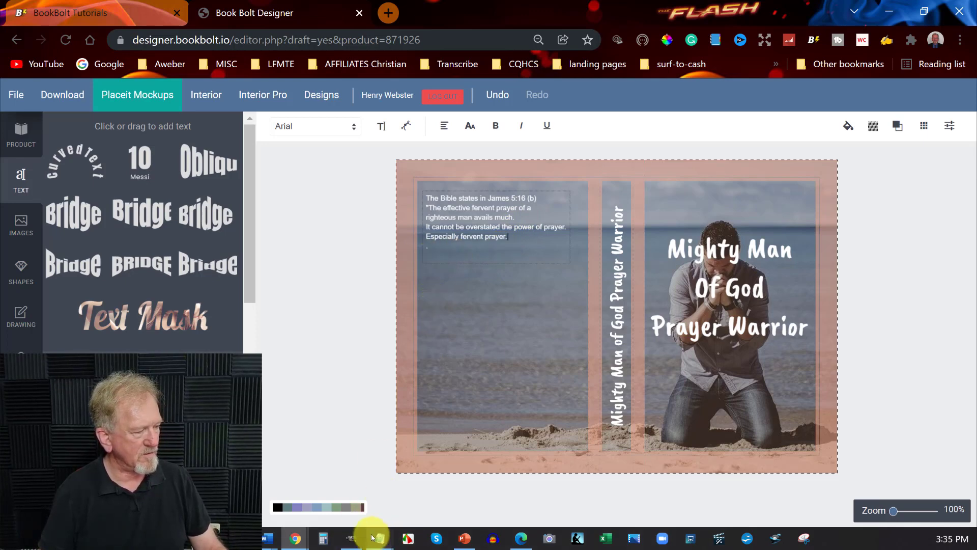
Switch to Document1 in Word, copy everything from "This prayer journal allows you" to the end, and return to Book Bolt Designer
mouse_move(267, 538)
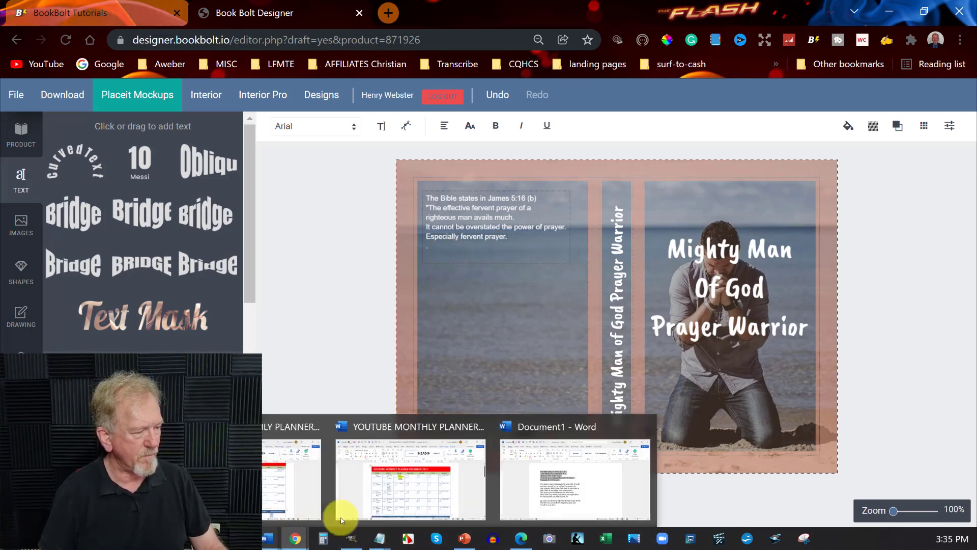
left_click(557, 502)
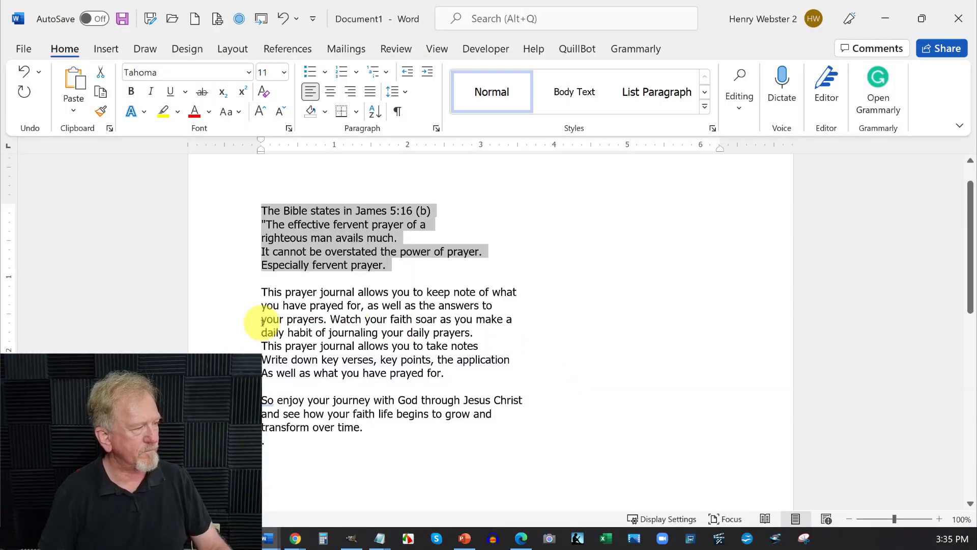
left_click(266, 295)
left_click_drag(268, 298, 414, 441)
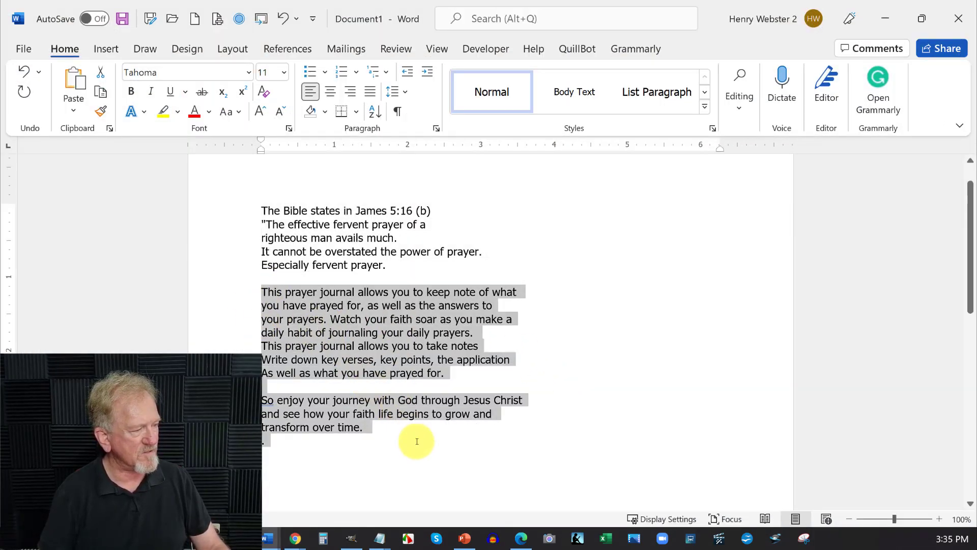
right_click(318, 313)
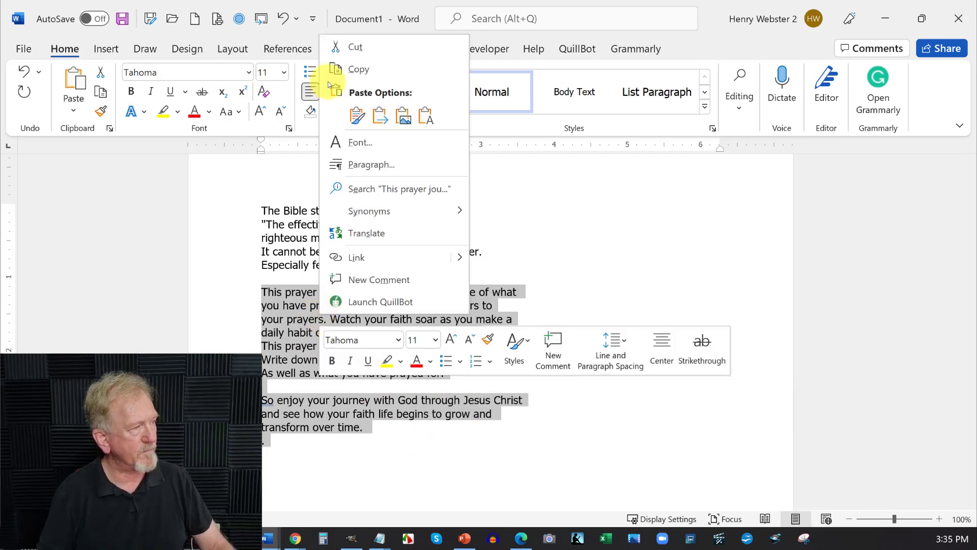
left_click(358, 69)
left_click(898, 15)
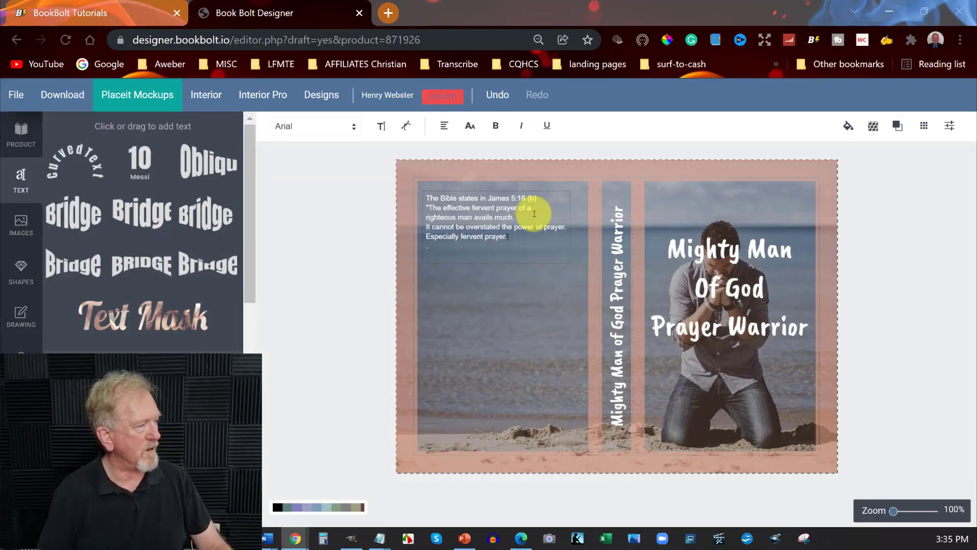
Paste the copied paragraphs below the James 5:16 paragraph and delete the stray period and empty line at the end
left_click(427, 248)
key("ctrl+v")
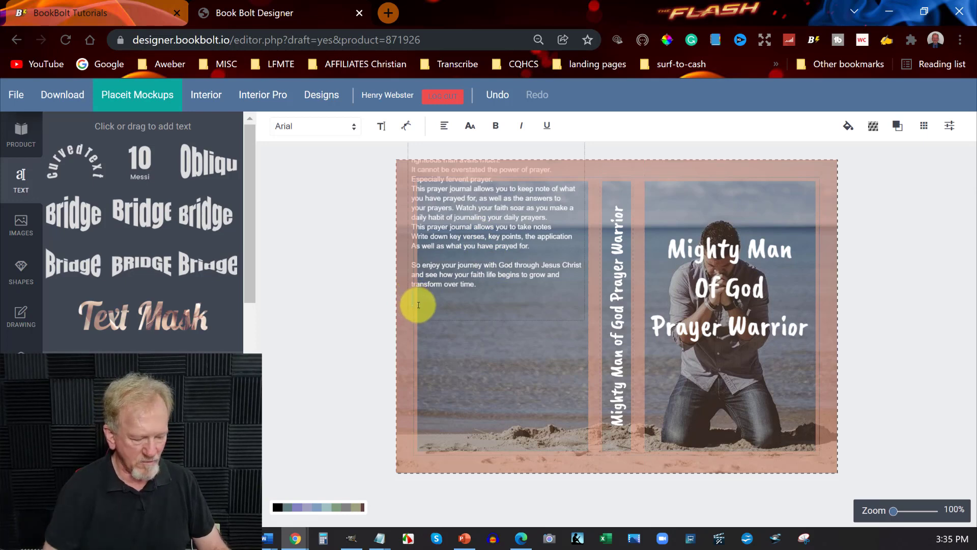
key("BackSpace")
key("BackSpace")
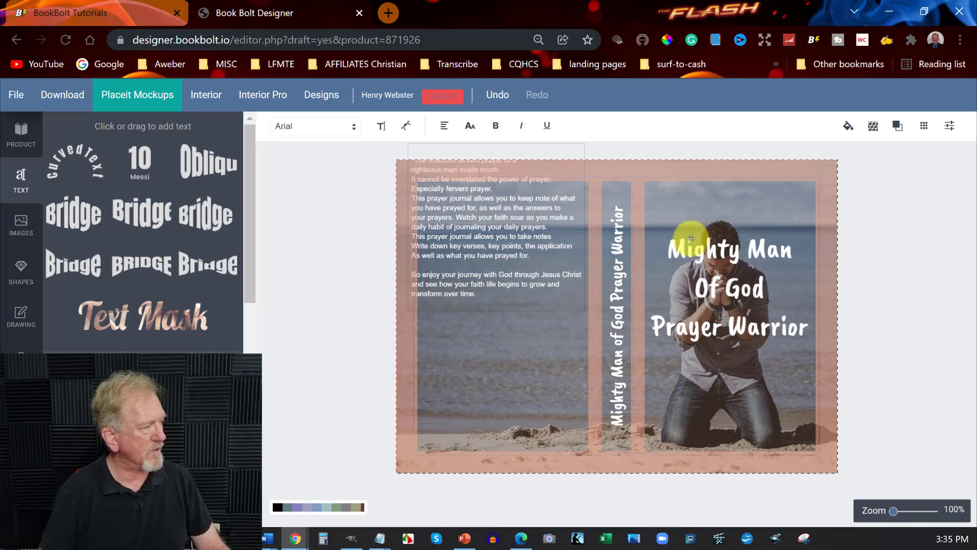
Move the full text block down onto the back cover and insert a blank line before "This prayer journal allows you to keep note"
left_click_drag(486, 220, 497, 256)
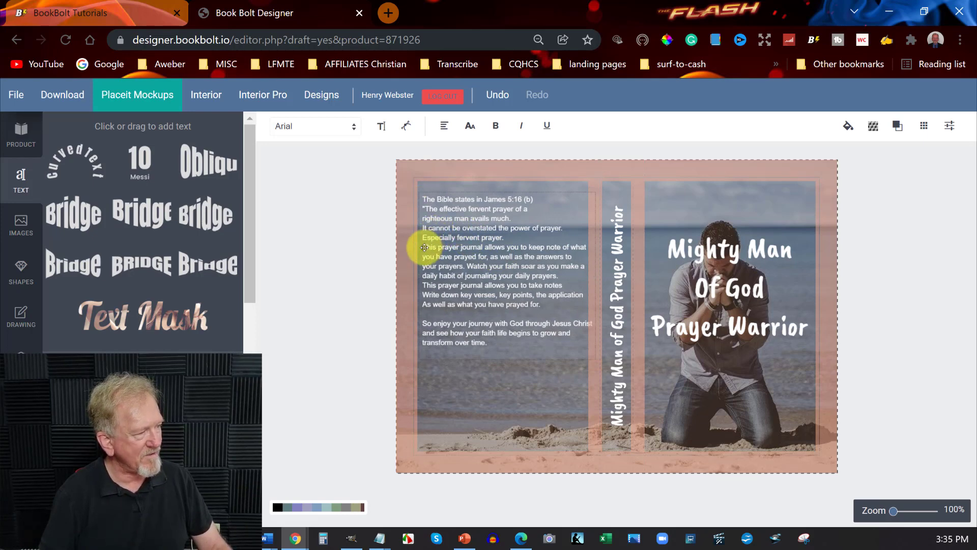
left_click(424, 247)
key("Return")
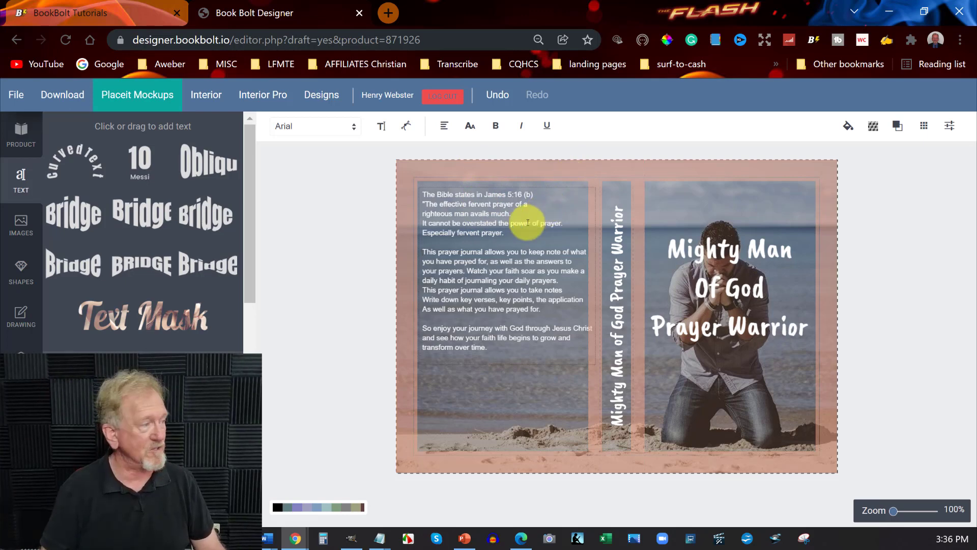
left_click(534, 187)
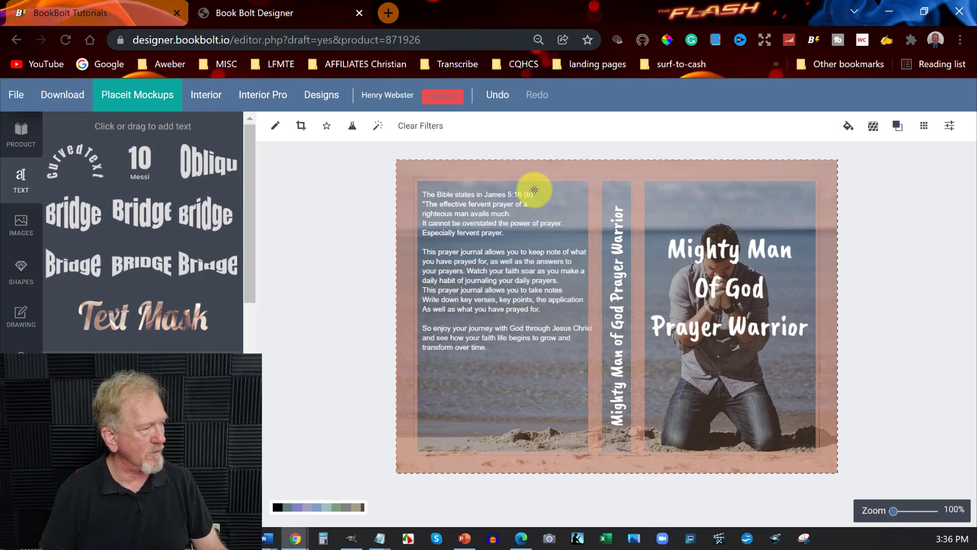
left_click_drag(534, 190, 537, 185)
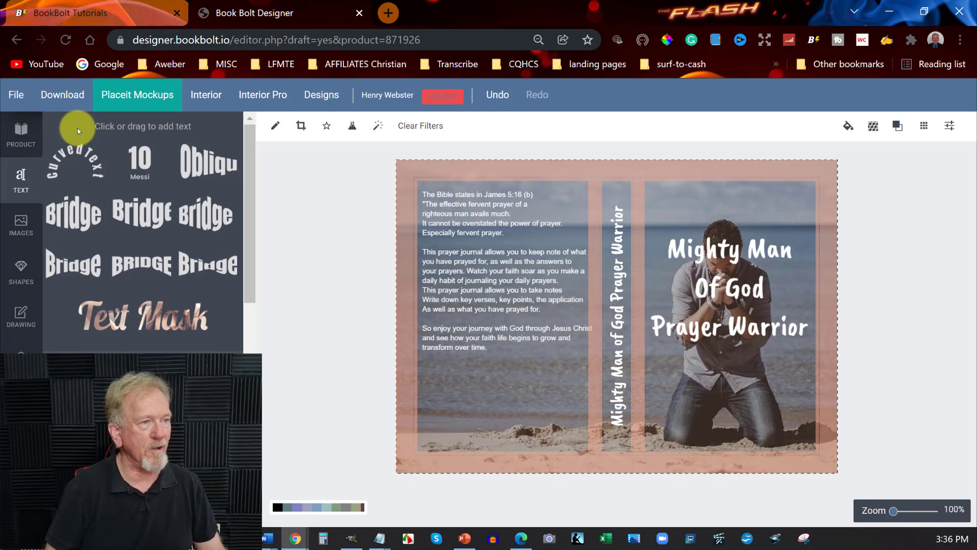
Generate the finished cover design for download and open the resulting PDF
left_click(60, 96)
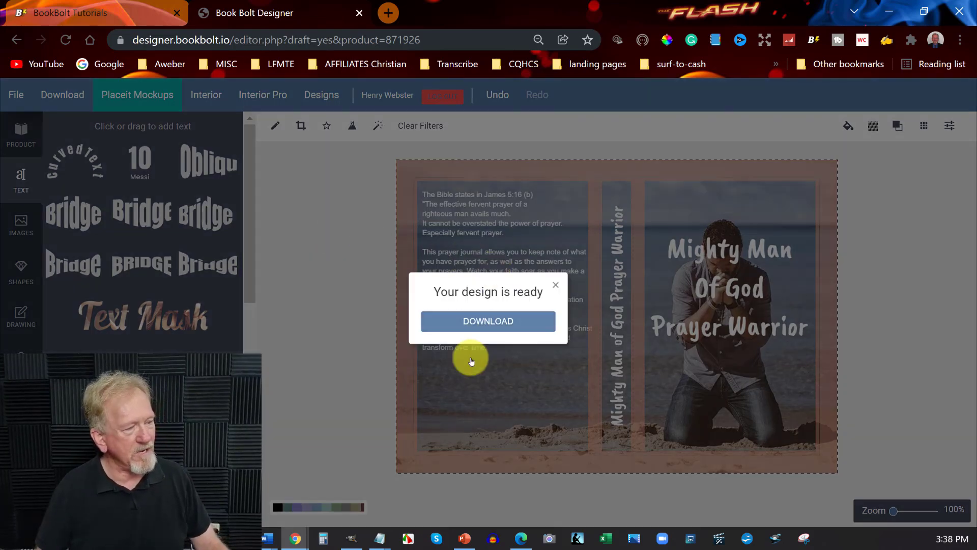
left_click(490, 320)
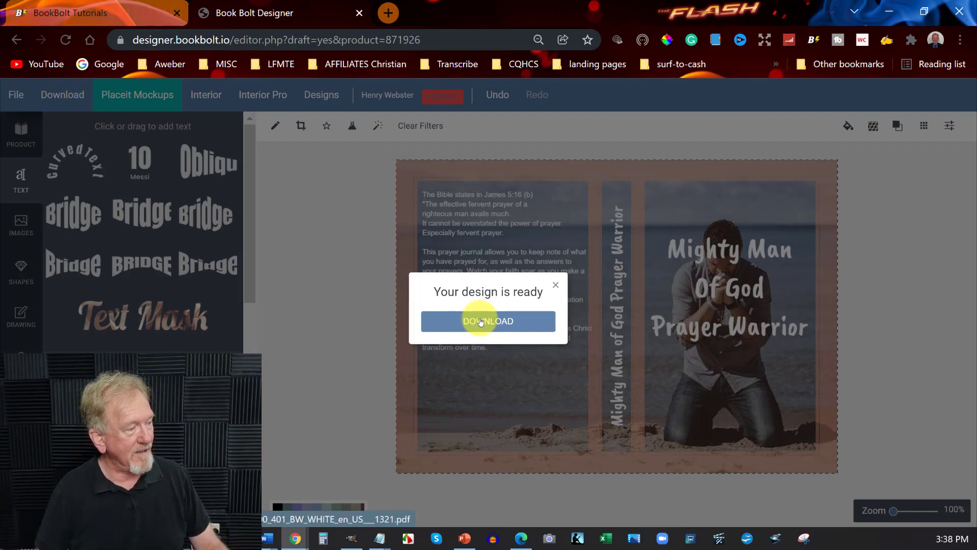
left_click(481, 321)
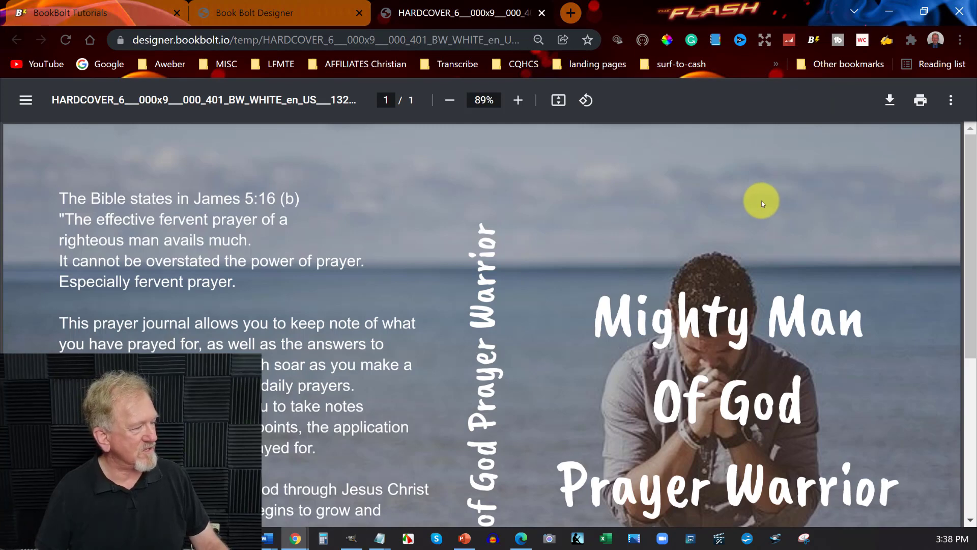
Reduce the PDF view to 60% and further to 50% to examine the entire cover
left_click(478, 100)
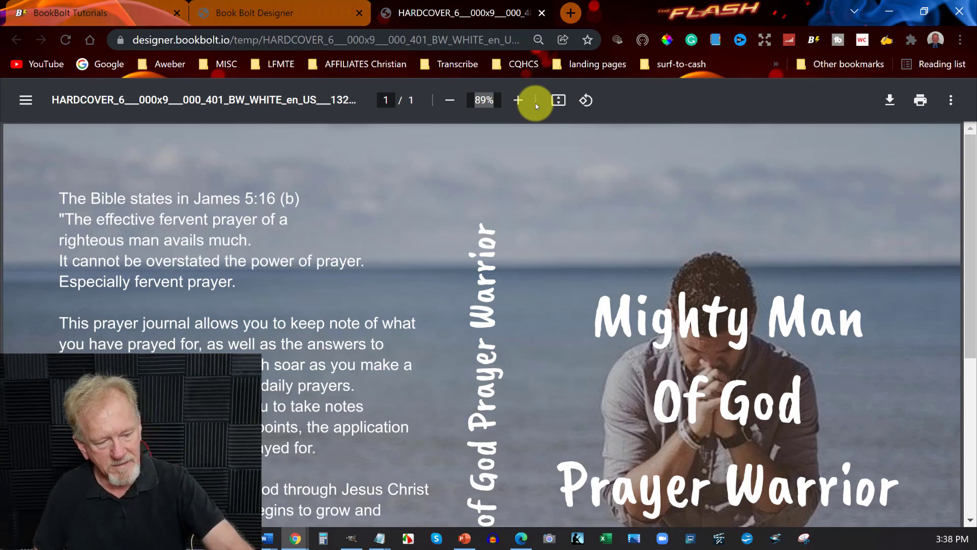
type("60%")
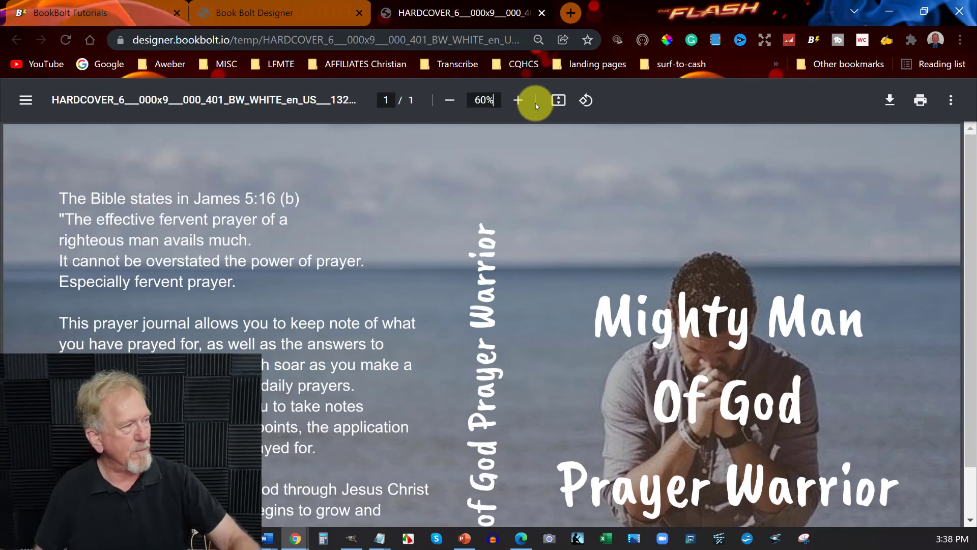
key("Return")
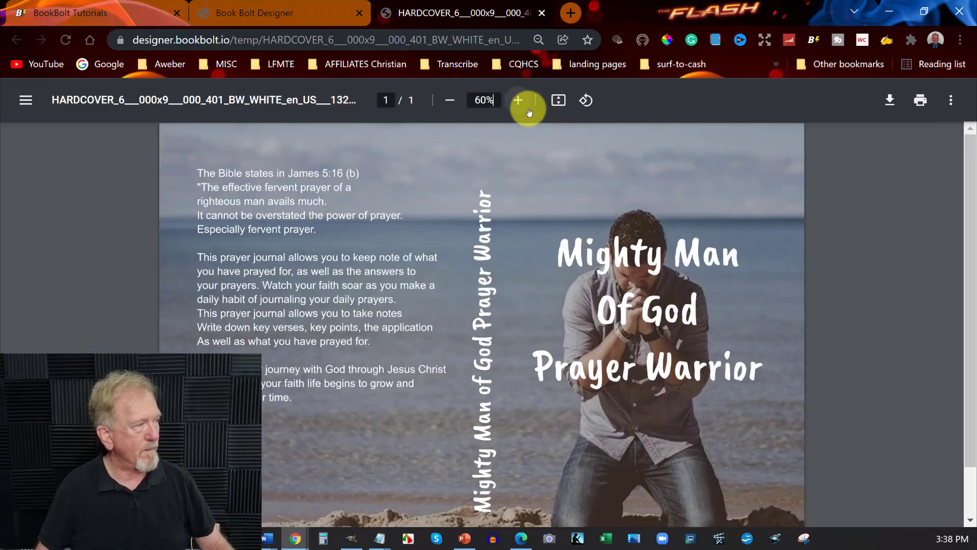
left_click(447, 105)
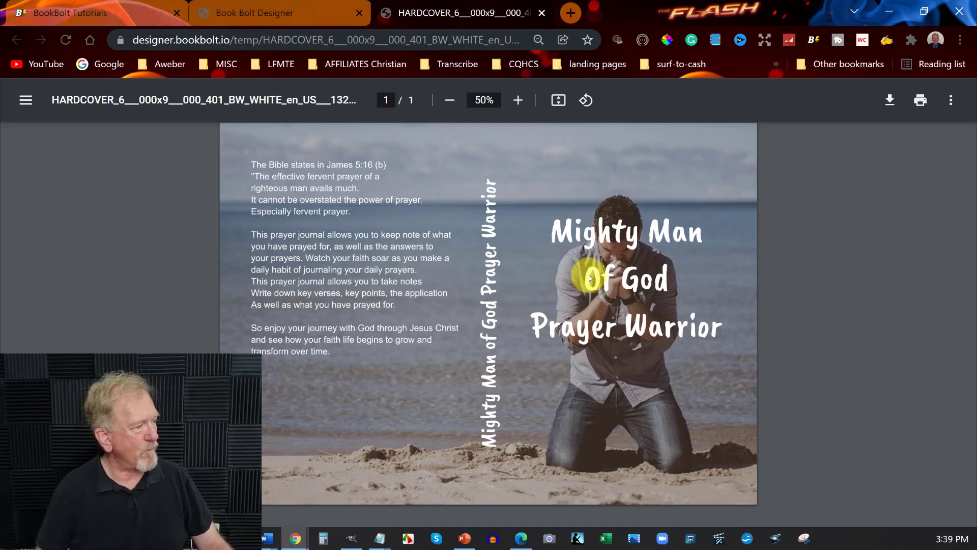
Return to Book Bolt Designer, dismiss the download dialog, and open the front title for editing with its "Of God" line selected
left_click(308, 13)
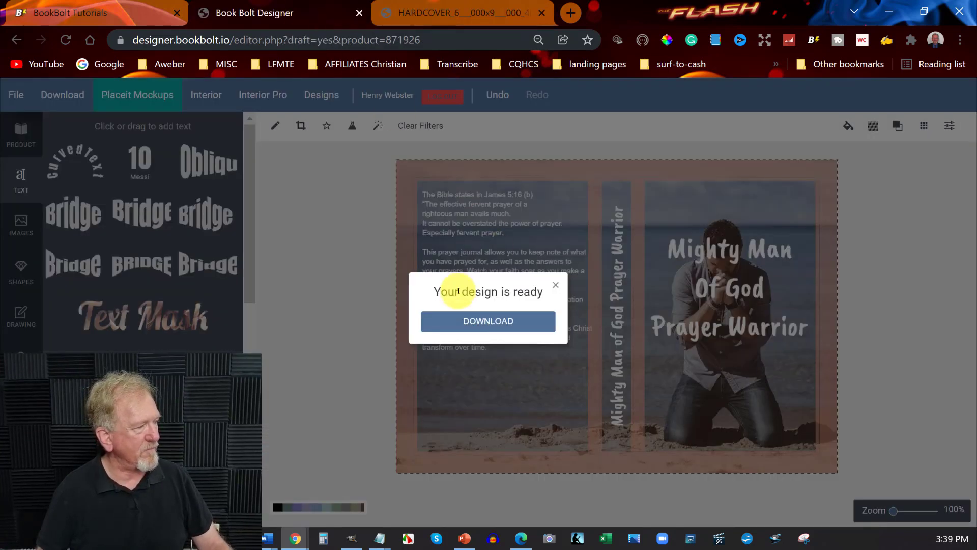
left_click(699, 285)
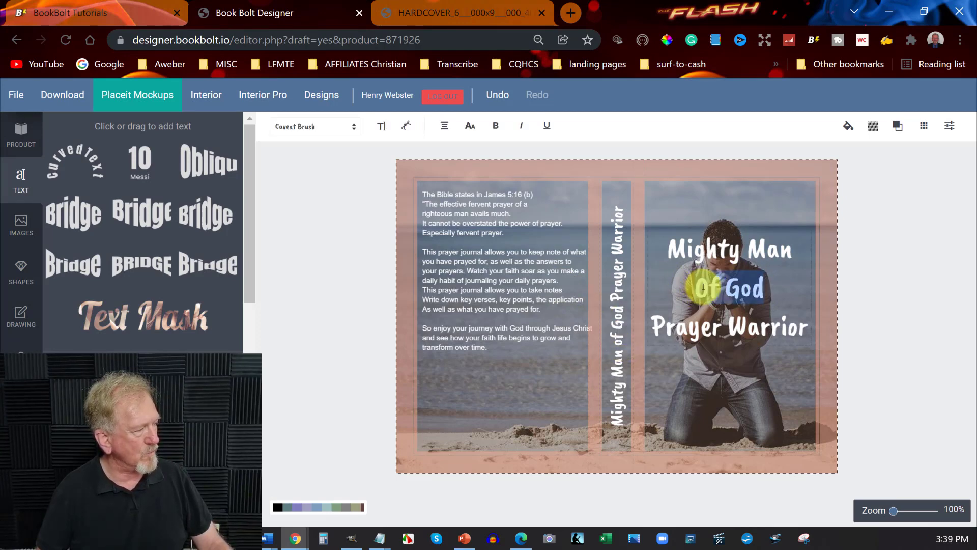